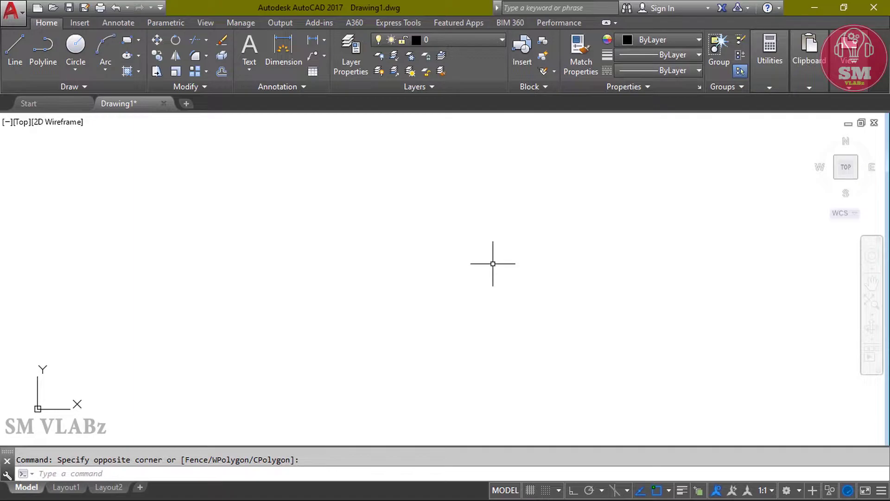
Step: Place two scattered single points on the empty canvas with Multiple Points
click(98, 91)
click(76, 105)
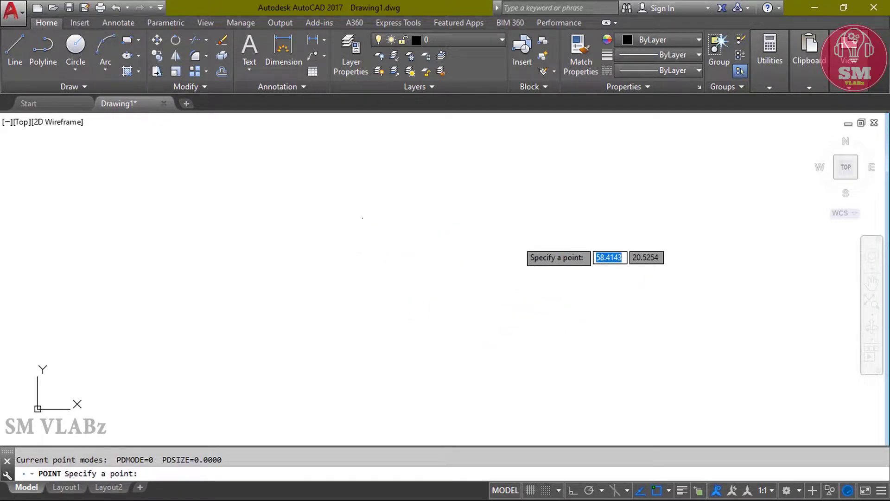
click(517, 240)
click(425, 308)
key(Escape)
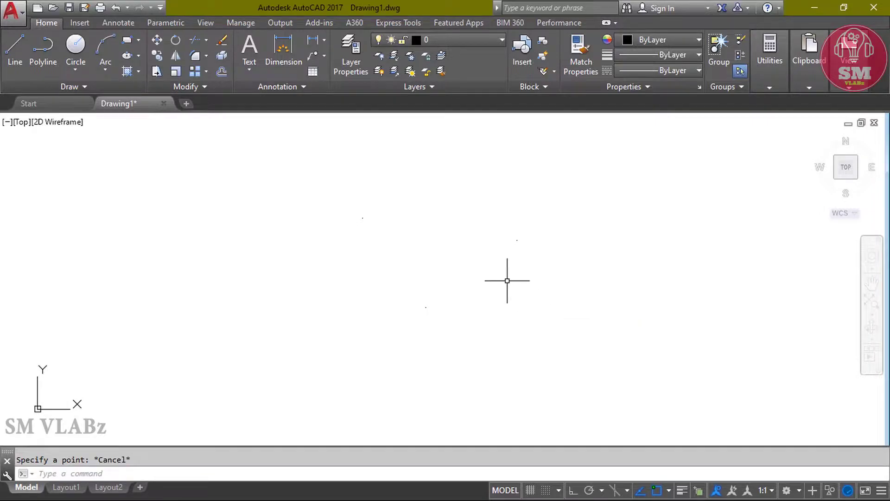
mouse_move(505, 278)
middle_down()
mouse_move(441, 276)
mouse_move(455, 282)
middle_up()
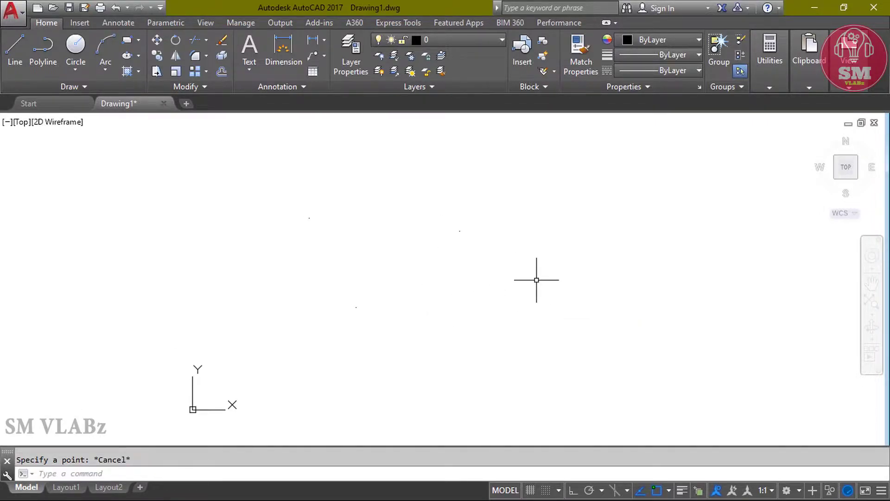
Step: Set the point style to the circle-with-X marker at 5% of screen size
click(770, 87)
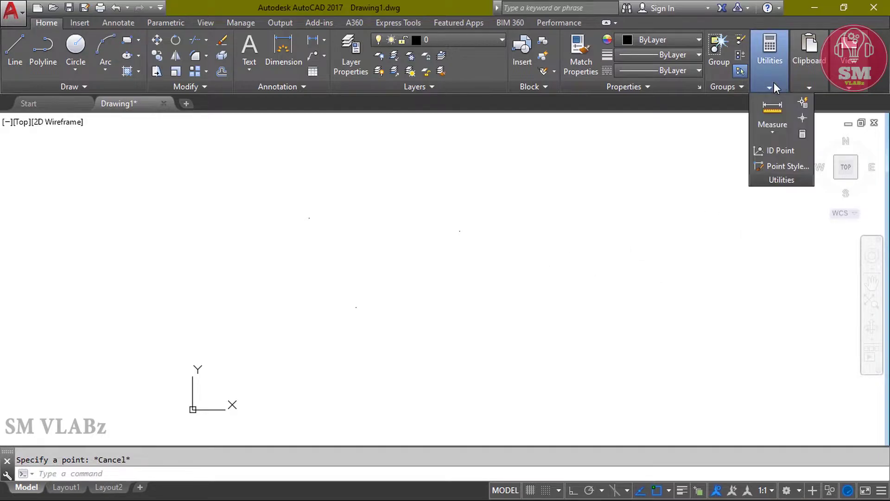
click(788, 166)
drag(689, 144, 689, 132)
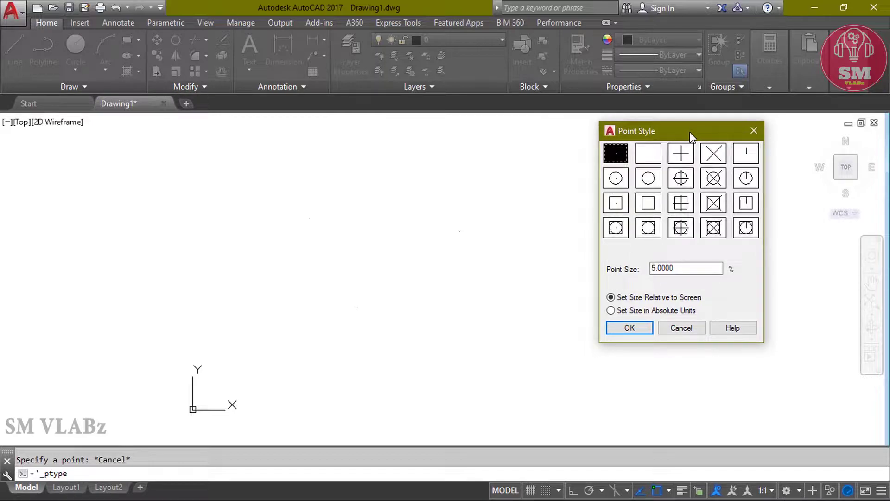
click(712, 177)
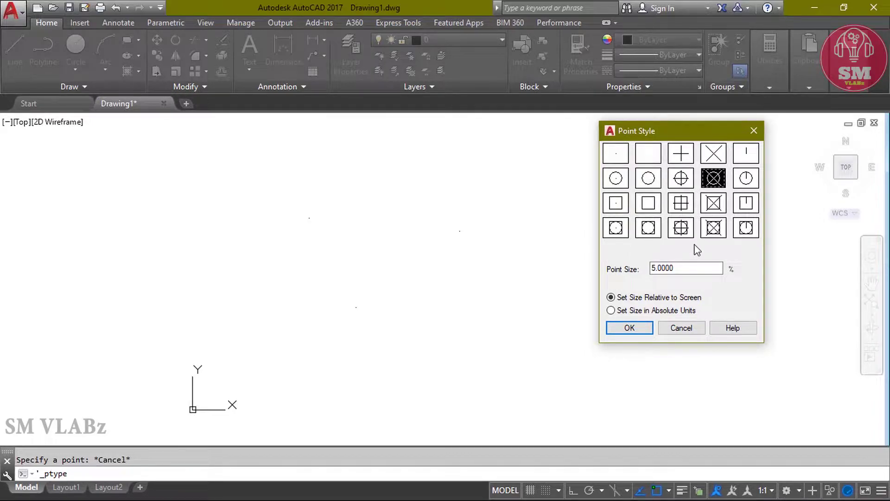
click(647, 329)
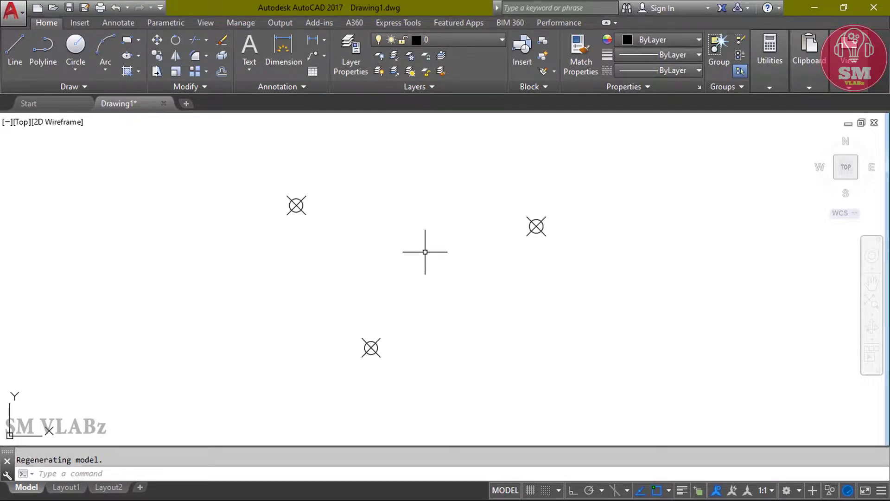
mouse_move(425, 251)
middle_down()
mouse_move(444, 252)
mouse_move(403, 236)
middle_up()
middle_drag(642, 300, 493, 305)
key(Escape)
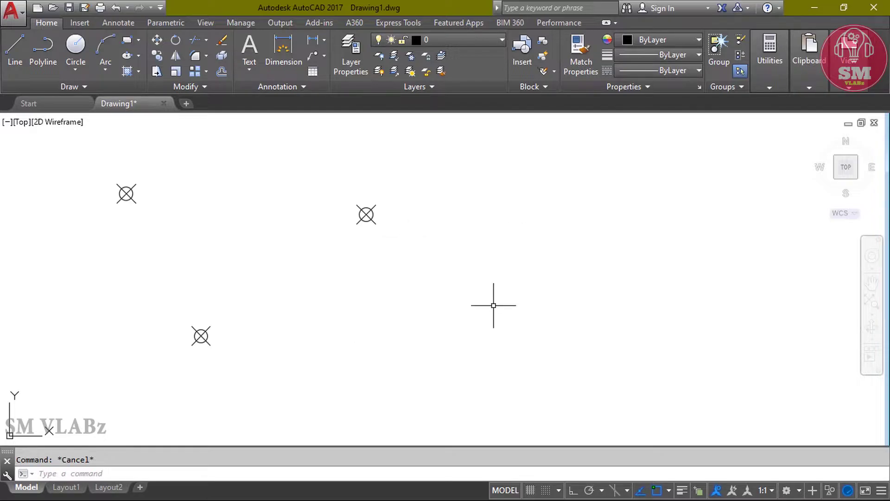
Step: Place three more circle-X points to the right using the PO command
text(po)
key(Return)
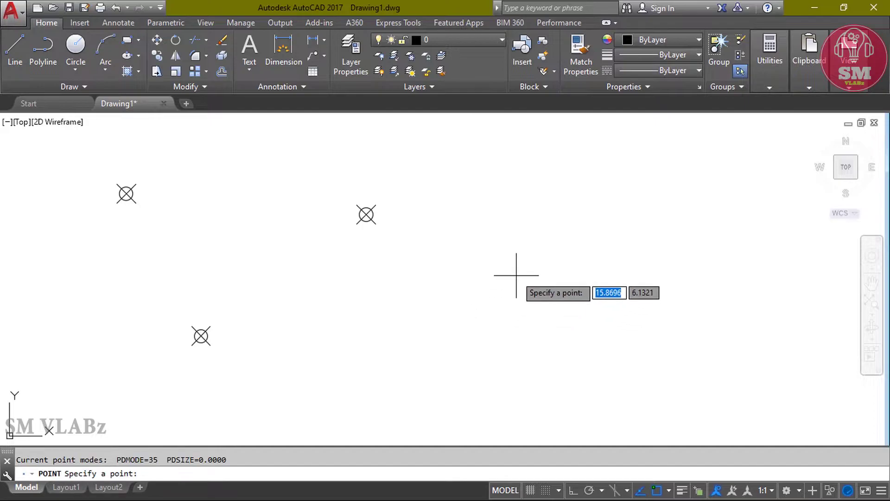
click(518, 224)
key(Return)
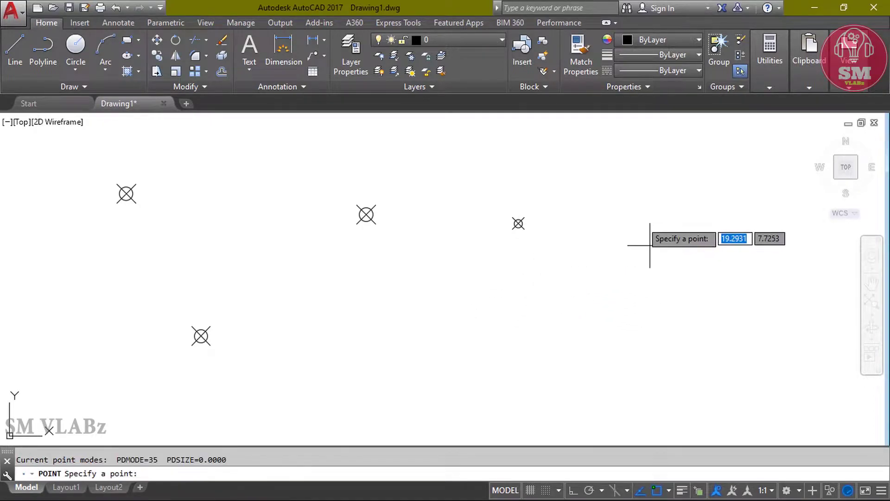
click(683, 218)
click(603, 298)
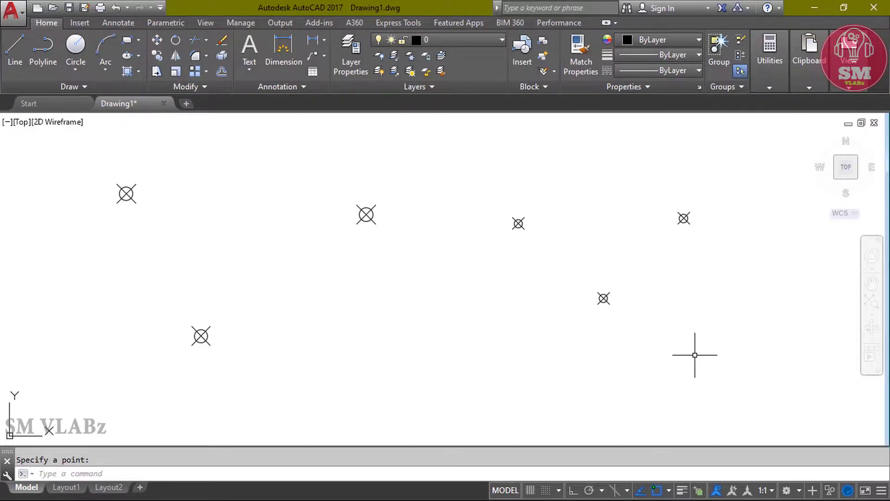
key(Escape)
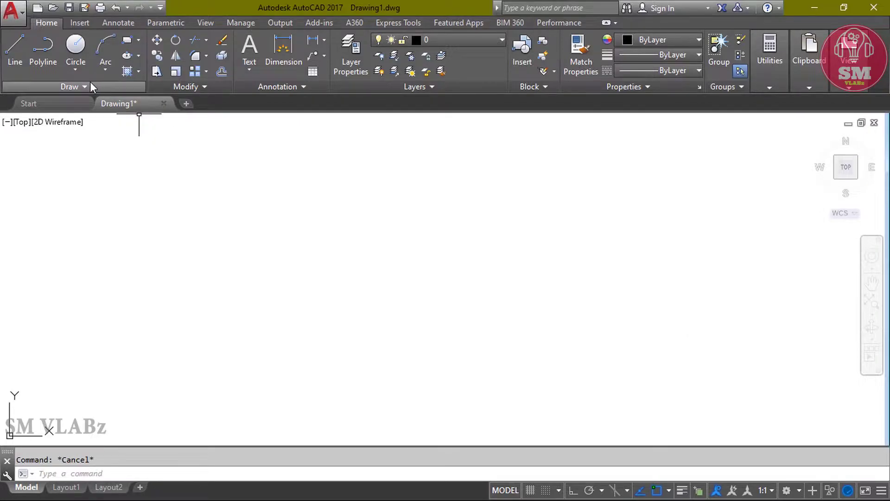
Step: Draw a long horizontal line across the drawing
click(87, 85)
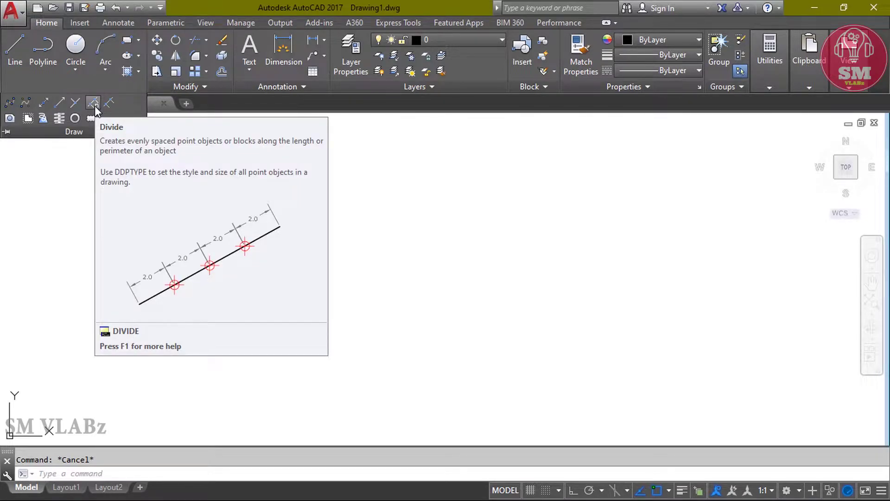
click(16, 51)
click(257, 218)
scroll(388, 224, down, 3)
click(663, 256)
right_click(663, 257)
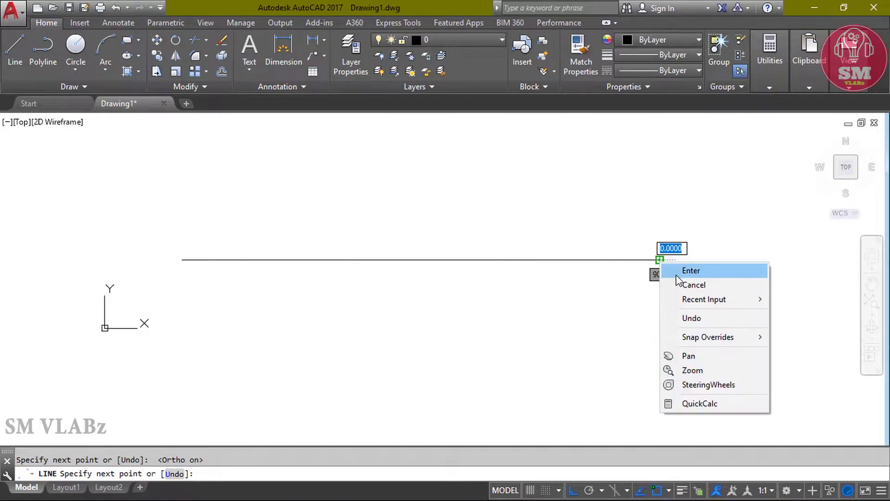
click(683, 269)
middle_click(652, 200)
middle_click(652, 201)
scroll(624, 195, up, 2)
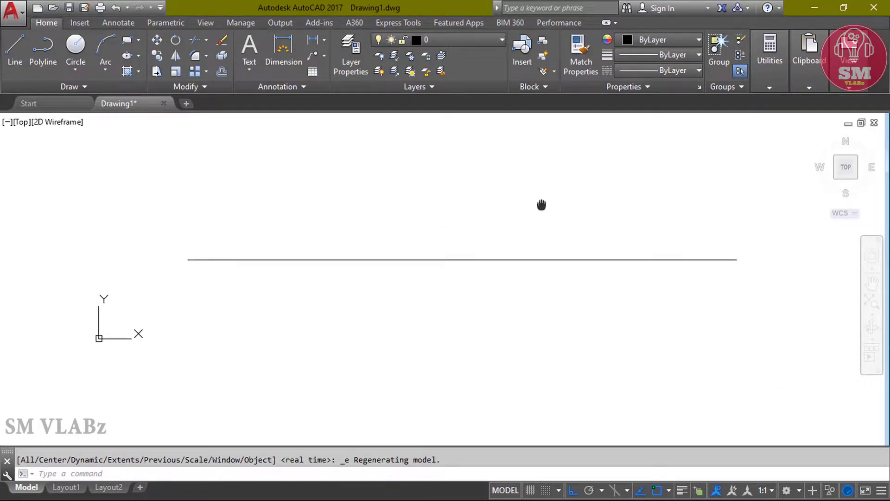
middle_drag(541, 203, 530, 206)
key(Escape)
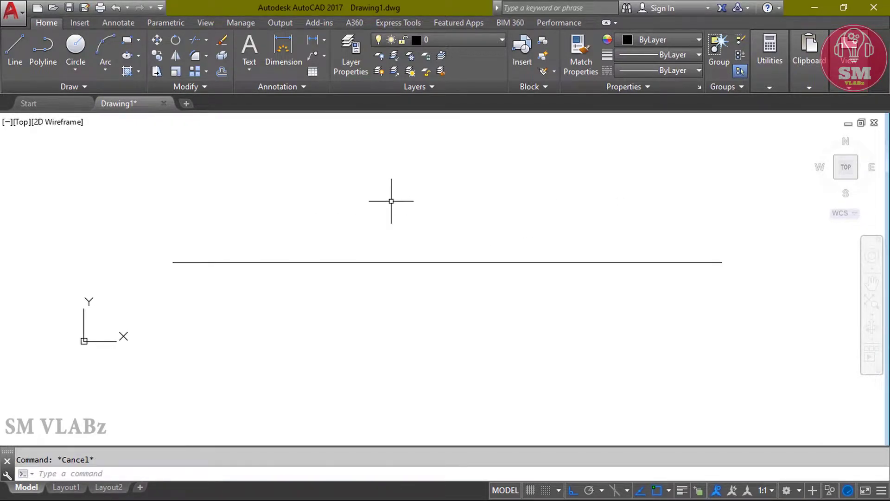
Step: Divide the horizontal line into 10 equal segments with DIVIDE
click(73, 87)
click(97, 106)
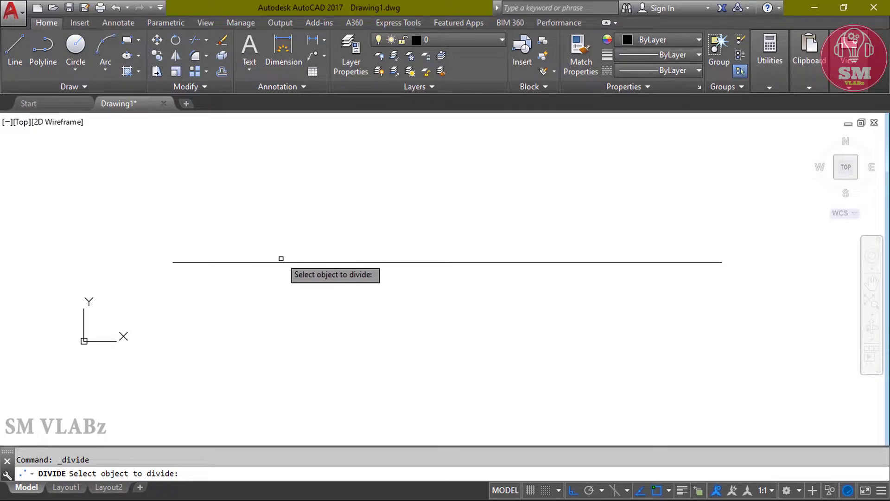
click(280, 262)
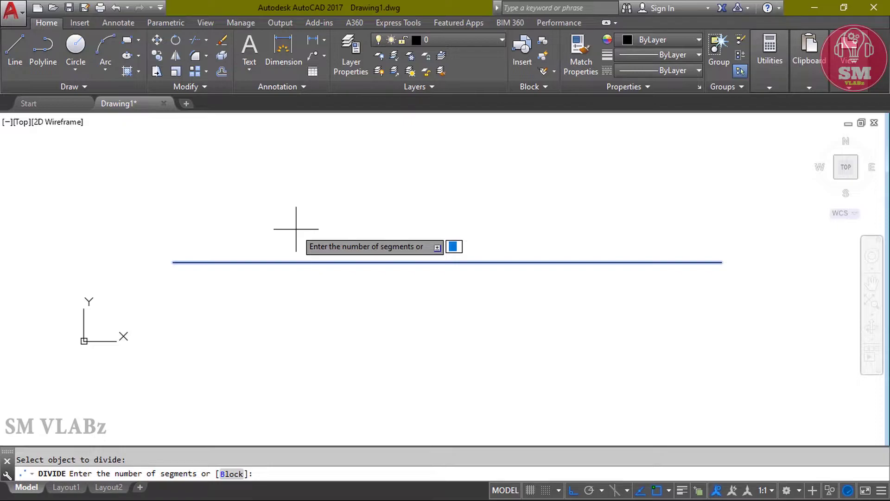
text(10)
key(Return)
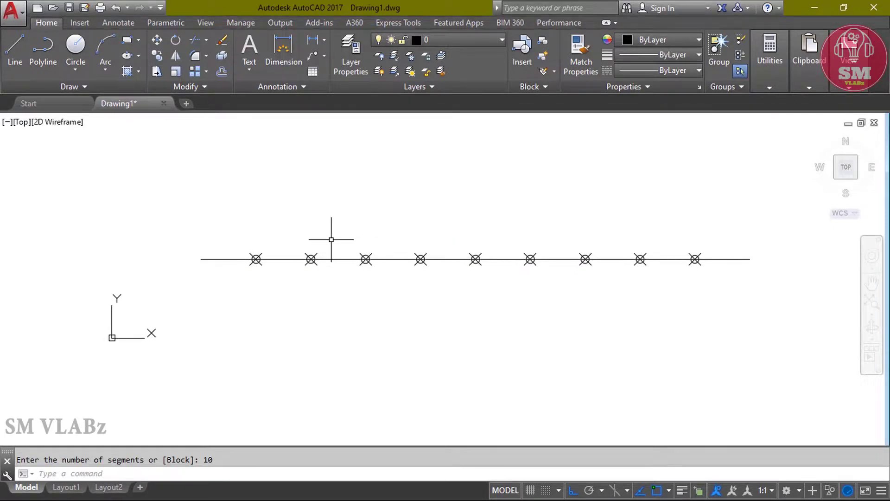
middle_drag(441, 233, 431, 219)
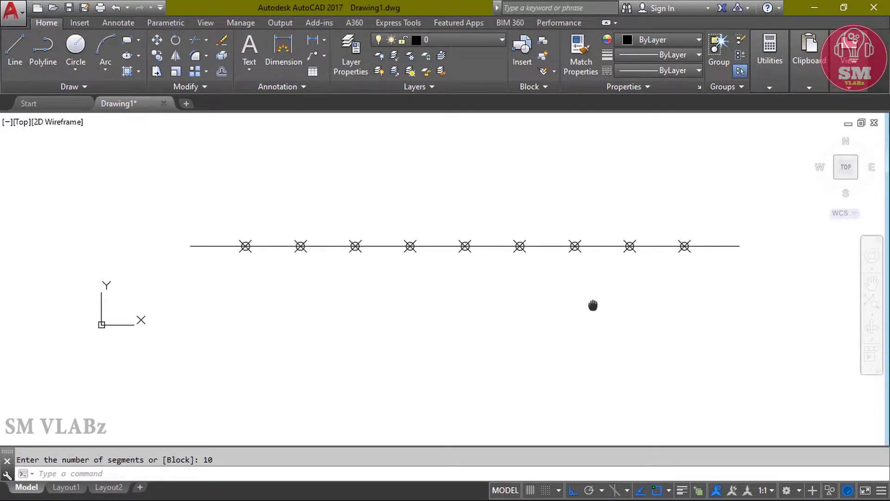
key(l)
key(Return)
Step: Draw a second horizontal line below the first divided line
click(203, 326)
click(723, 279)
key(Return)
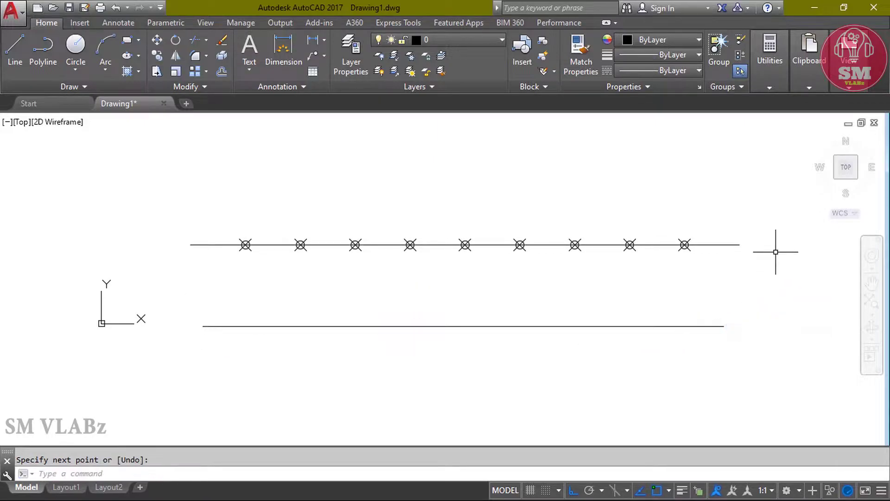
middle_drag(775, 252, 734, 253)
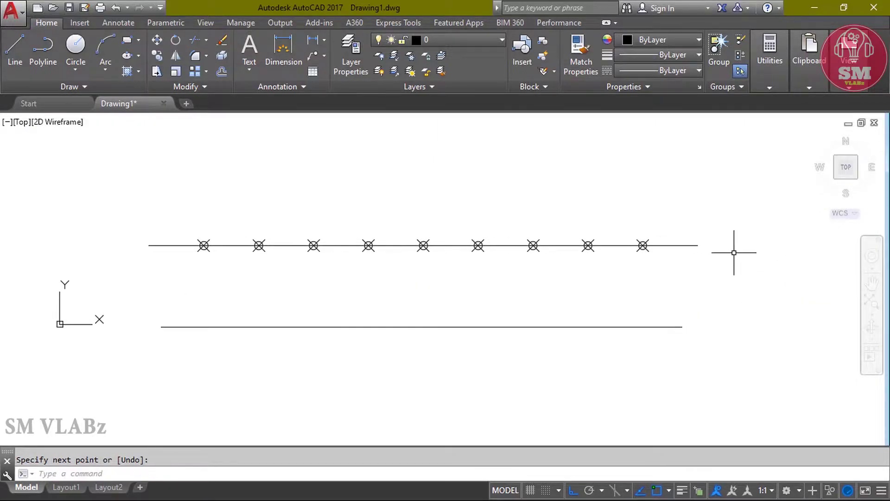
Step: Divide the lower line into 5 equal parts with DIV
text(div)
key(Return)
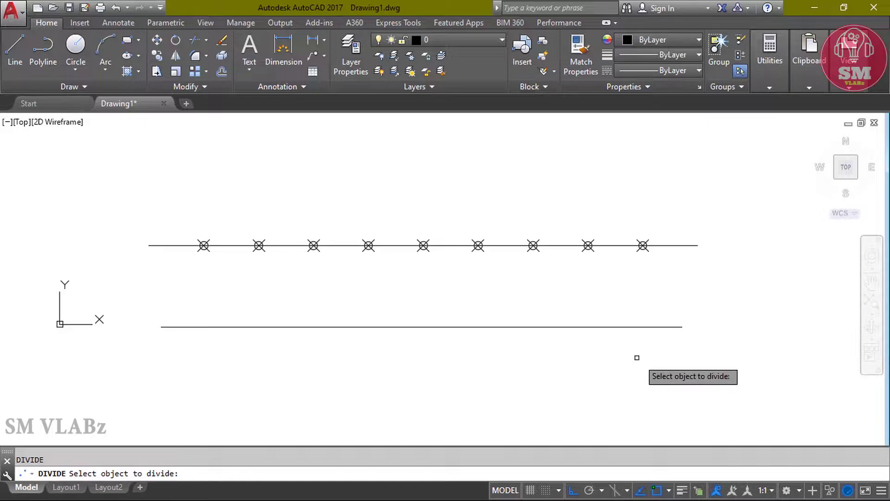
click(603, 326)
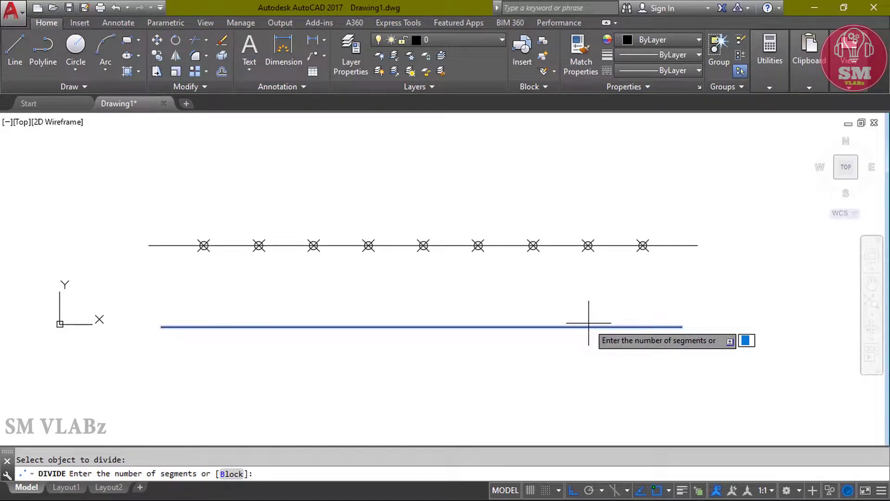
text(5)
key(Return)
mouse_move(588, 323)
middle_down()
mouse_move(559, 306)
mouse_move(610, 258)
middle_up()
mouse_move(563, 242)
middle_down()
mouse_move(514, 274)
mouse_move(503, 249)
mouse_move(491, 250)
middle_up()
Step: Apply a new marker style from Point Style to the division points
click(770, 87)
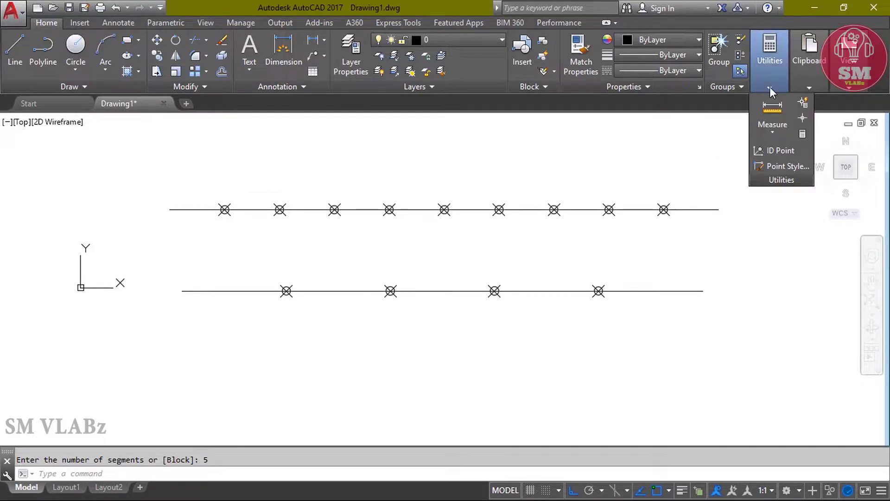
click(781, 167)
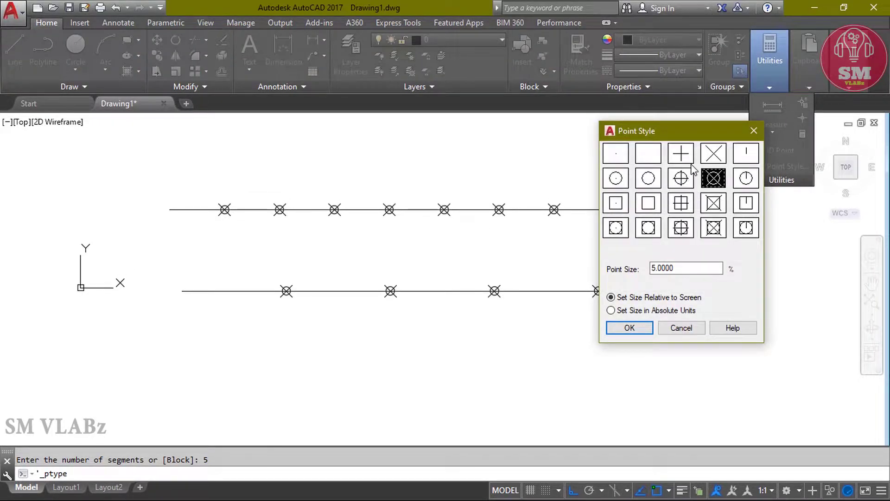
click(688, 160)
click(630, 327)
middle_drag(632, 238, 624, 251)
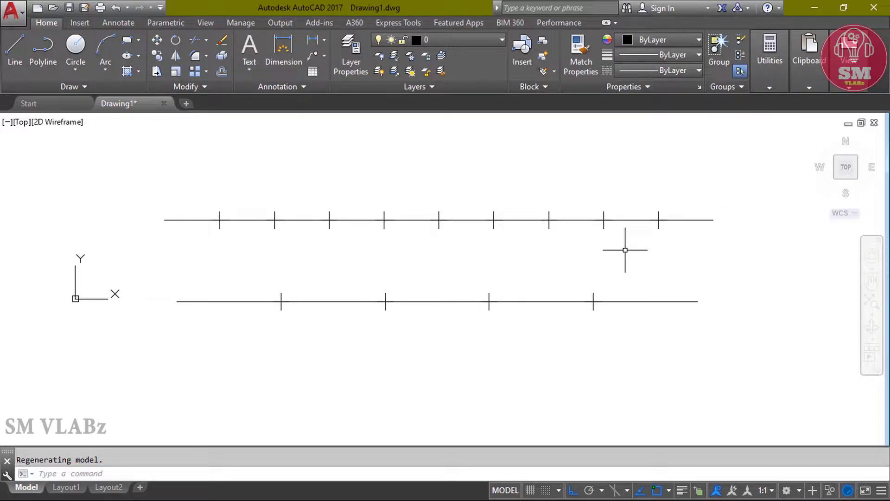
middle_drag(625, 244, 648, 251)
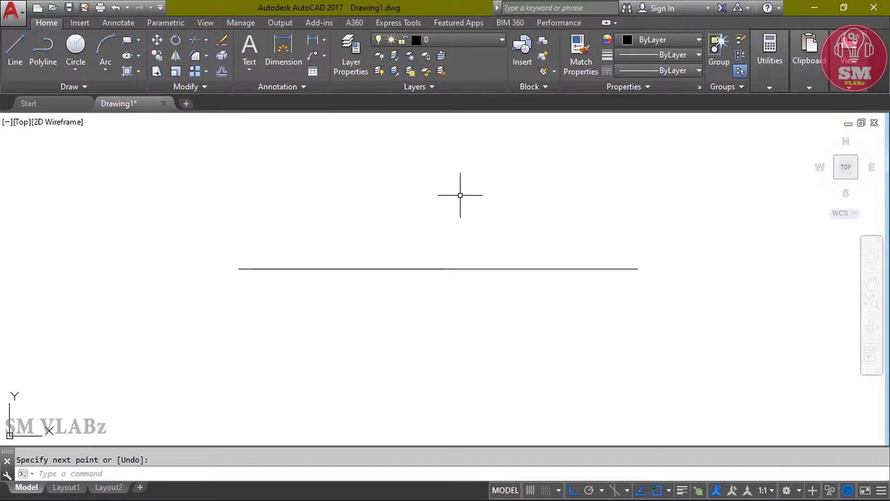
Step: Mark the line with point markers every 5 units using MEASURE
middle_drag(419, 197, 404, 224)
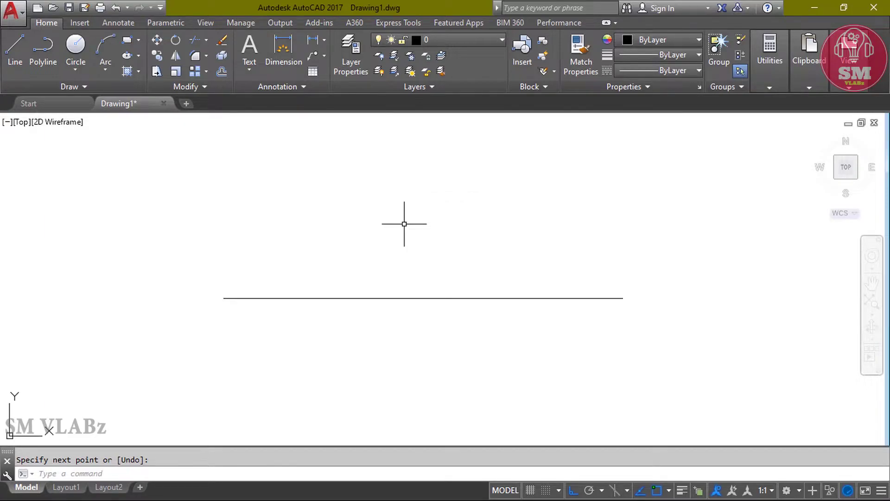
click(82, 85)
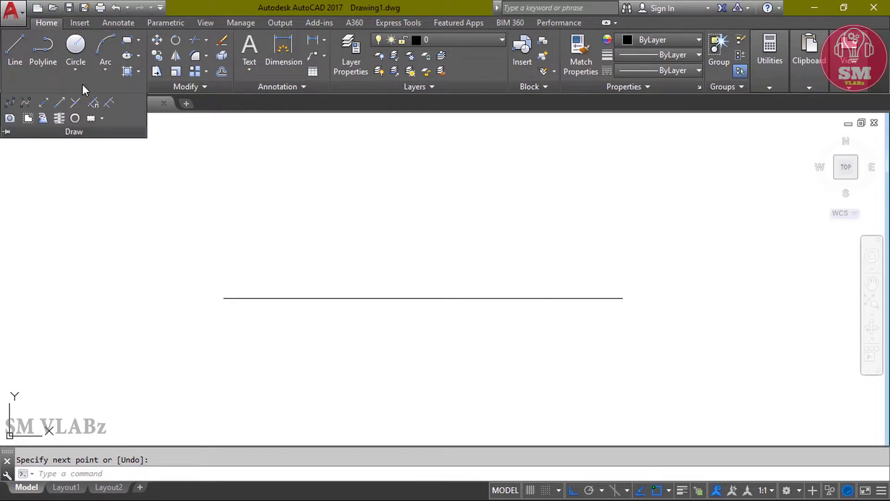
click(110, 104)
click(275, 297)
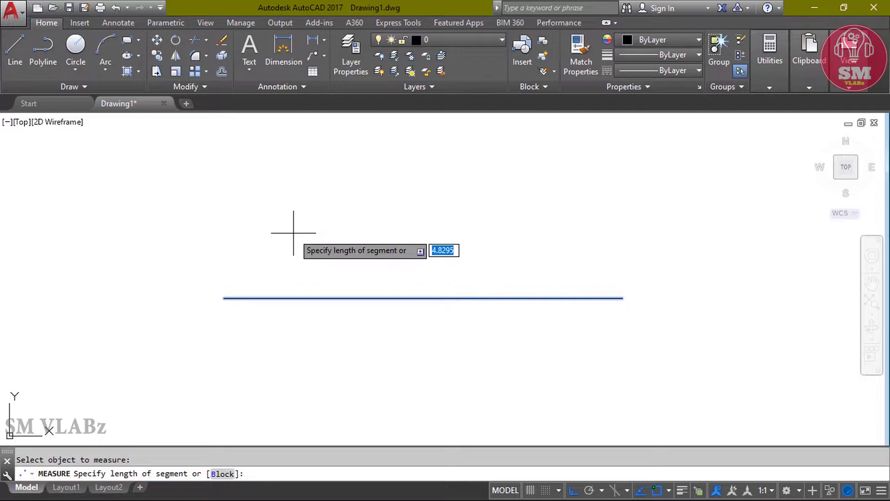
text(5)
key(Return)
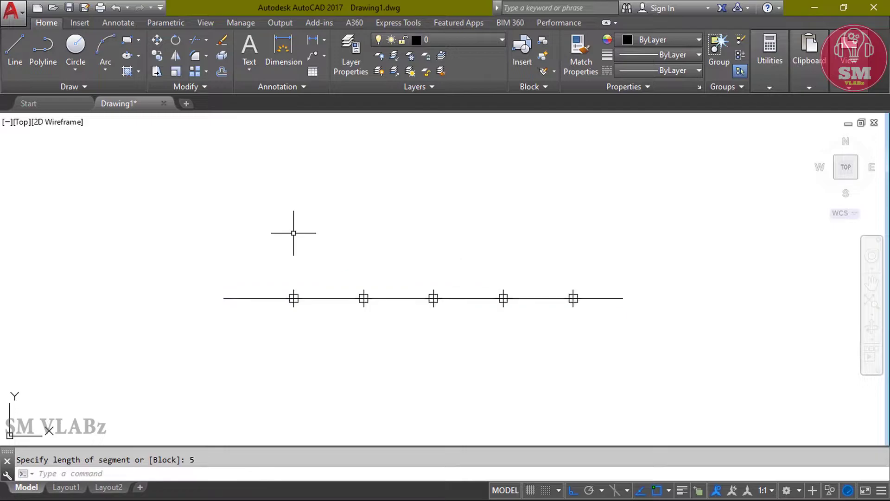
middle_drag(330, 279, 368, 246)
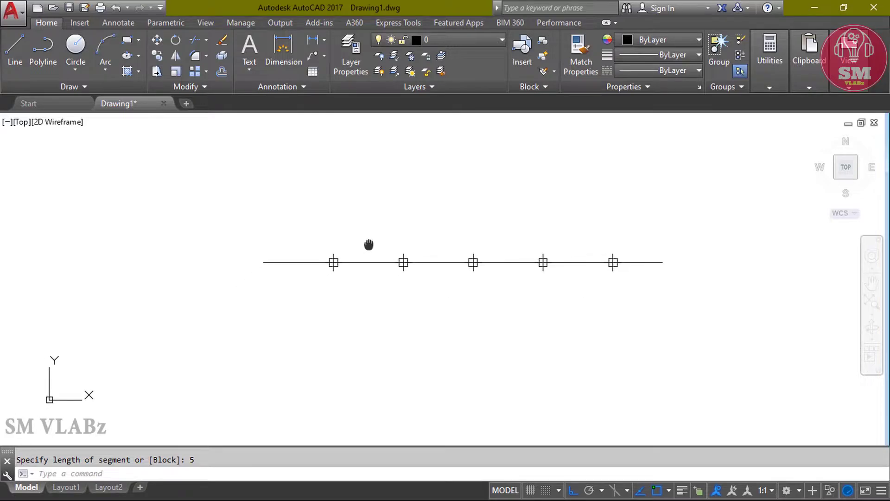
scroll(335, 274, up, 2)
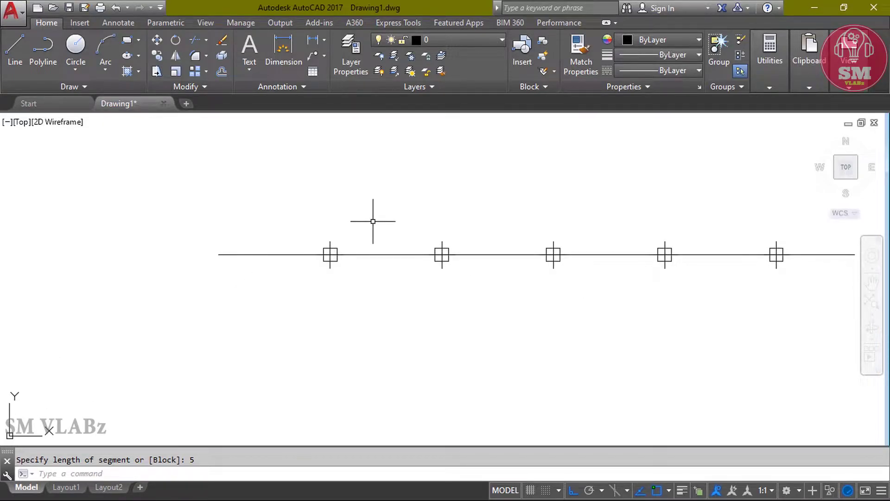
Step: Add a 5.0000 linear dimension from the line's left end to the first marker
click(311, 43)
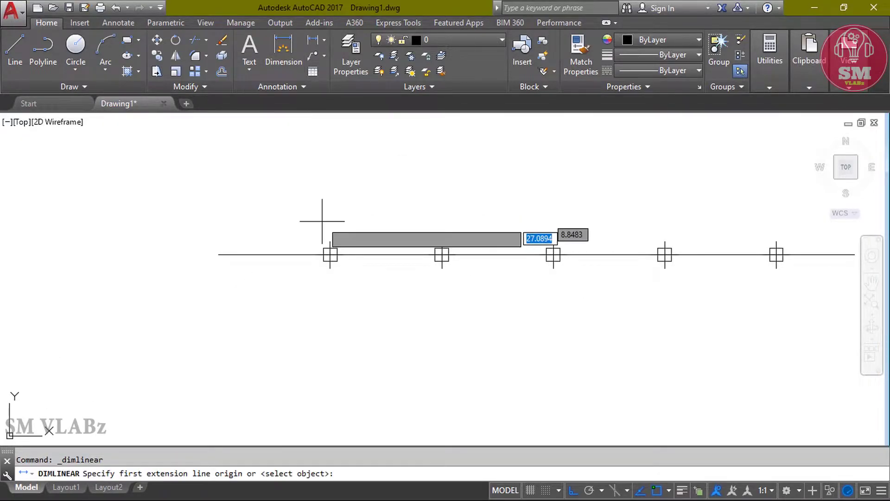
click(329, 254)
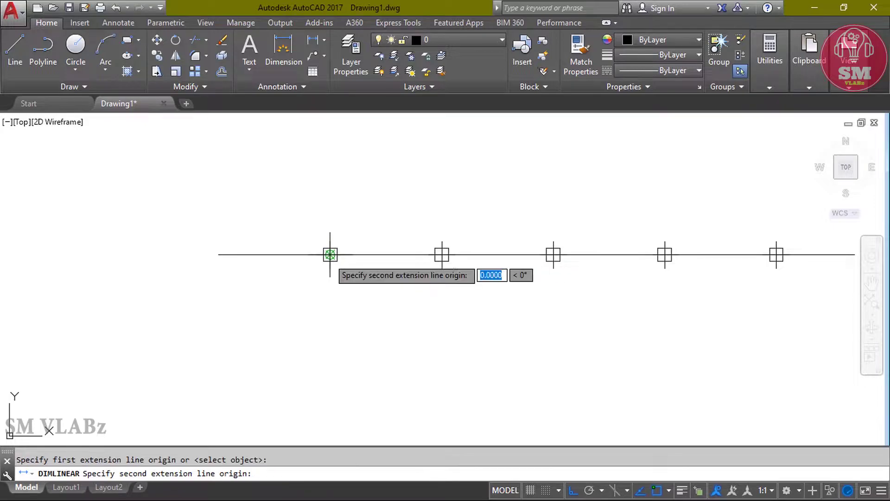
click(213, 254)
click(255, 272)
scroll(276, 269, up, 4)
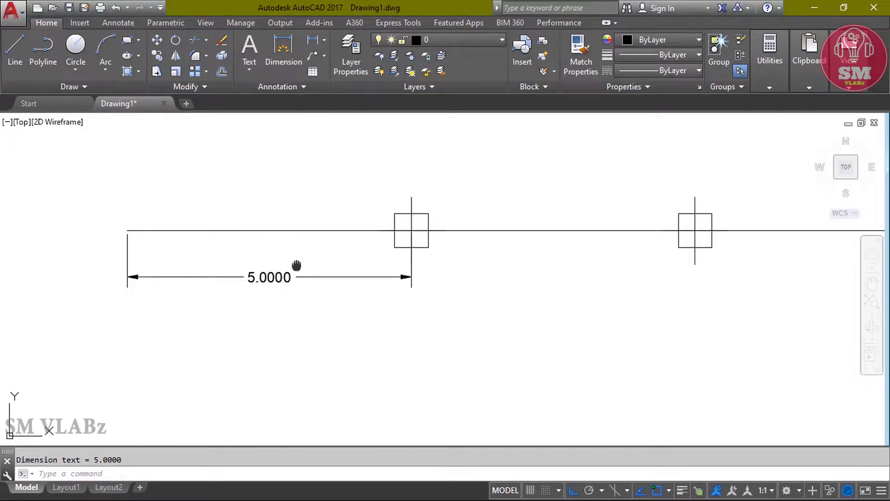
middle_drag(298, 264, 394, 278)
scroll(393, 279, up, 2)
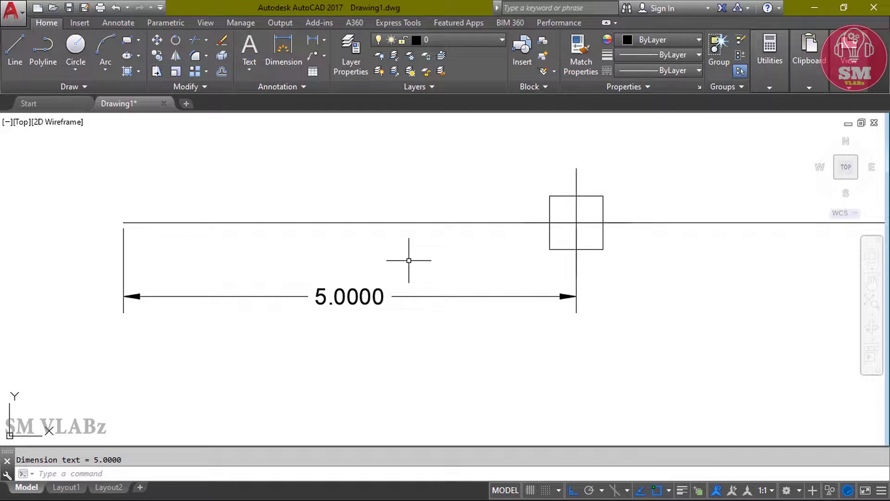
scroll(407, 261, down, 2)
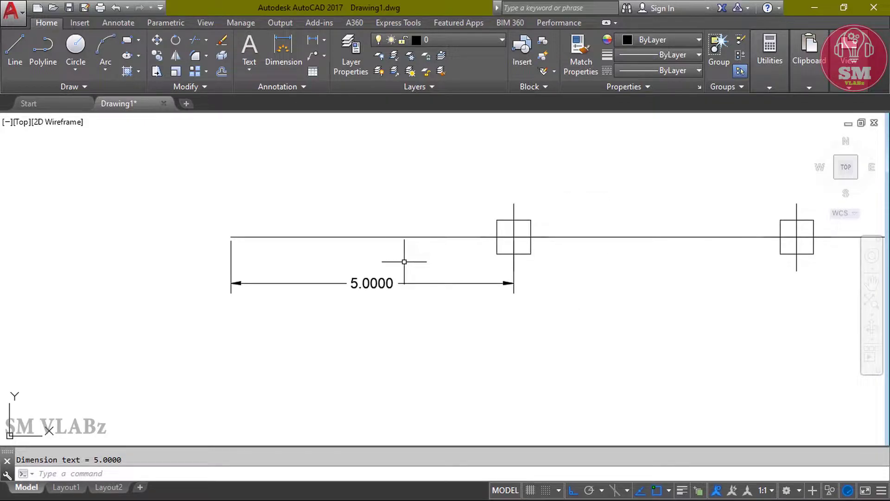
scroll(404, 261, down, 2)
scroll(513, 318, down, 4)
Step: Draw a second horizontal line below the first measured line
scroll(512, 318, down, 2)
text(l)
key(Return)
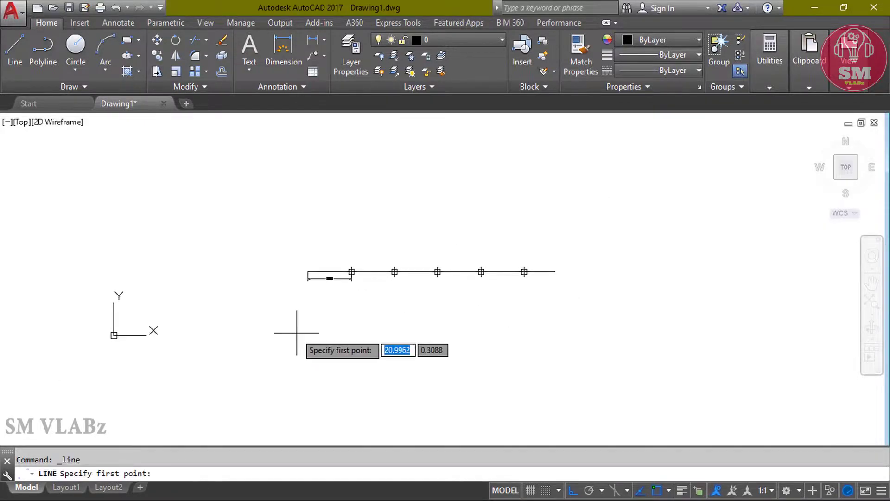
click(303, 337)
click(585, 338)
right_click(583, 342)
click(612, 348)
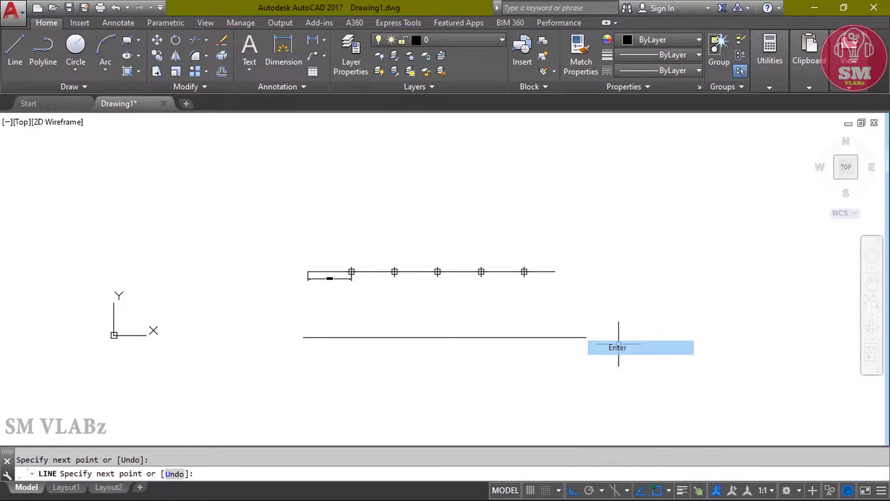
scroll(523, 246, up, 2)
Step: Mark the lower line with markers every 2 units using MEASURE
text(m)
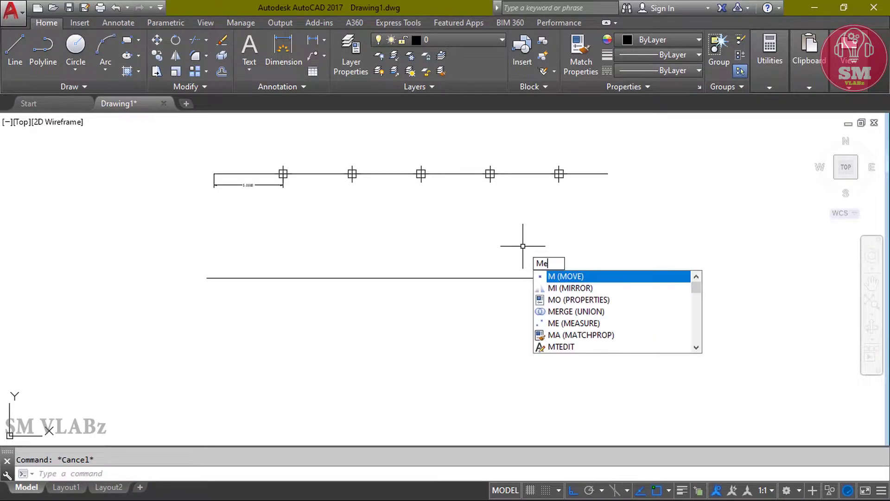
text(e)
key(Return)
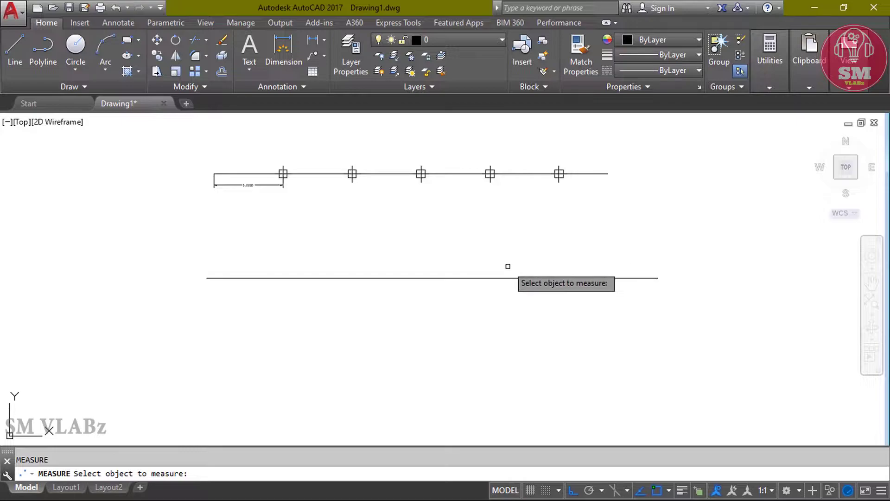
click(508, 277)
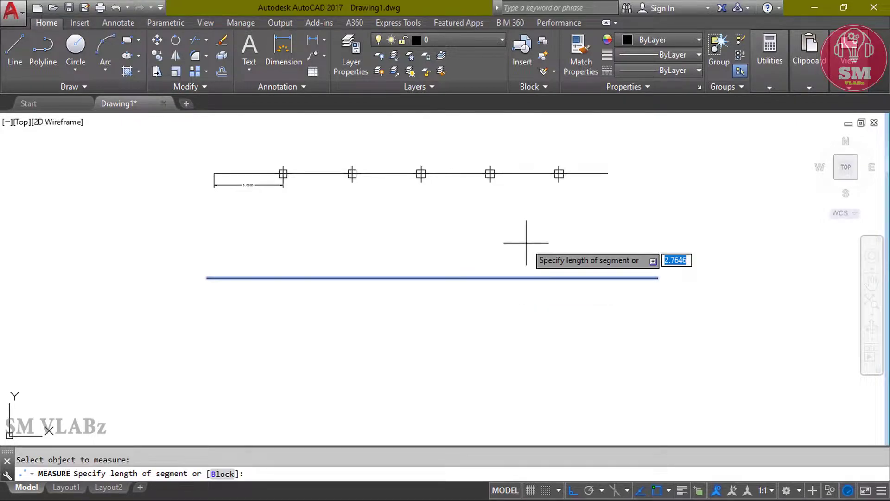
text(2)
key(Return)
scroll(464, 280, up, 8)
Step: Dimension two consecutive 2.0000 gaps between the second, third and fourth markers
click(313, 40)
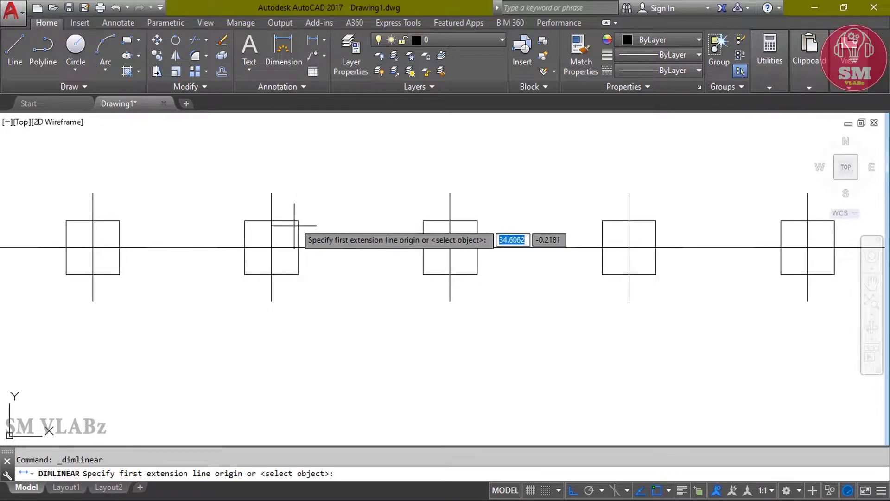
click(271, 247)
click(449, 247)
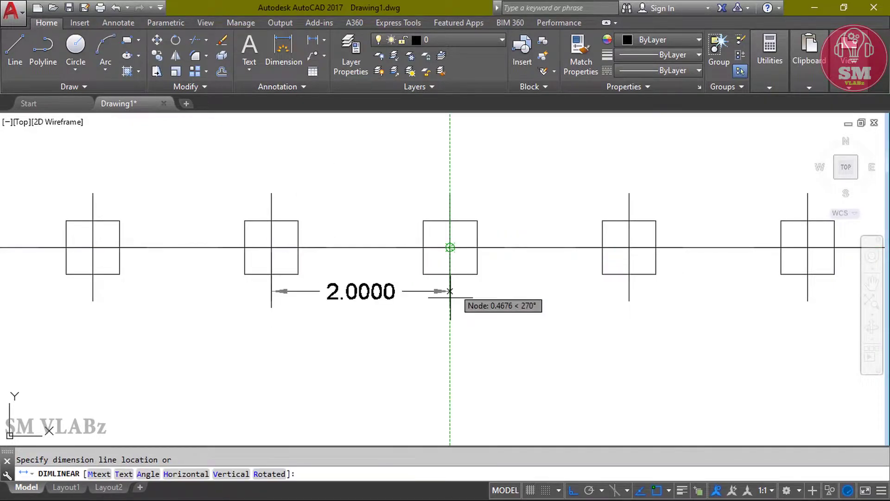
click(450, 317)
key(Return)
click(449, 247)
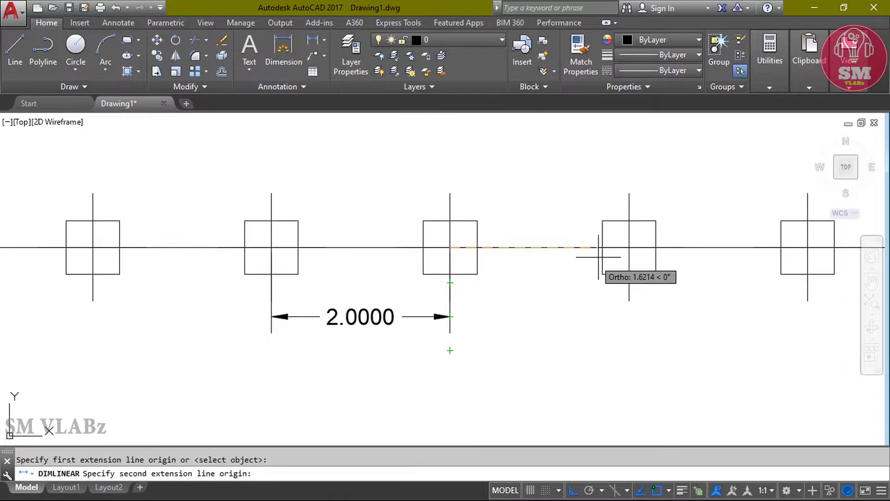
click(629, 247)
click(581, 332)
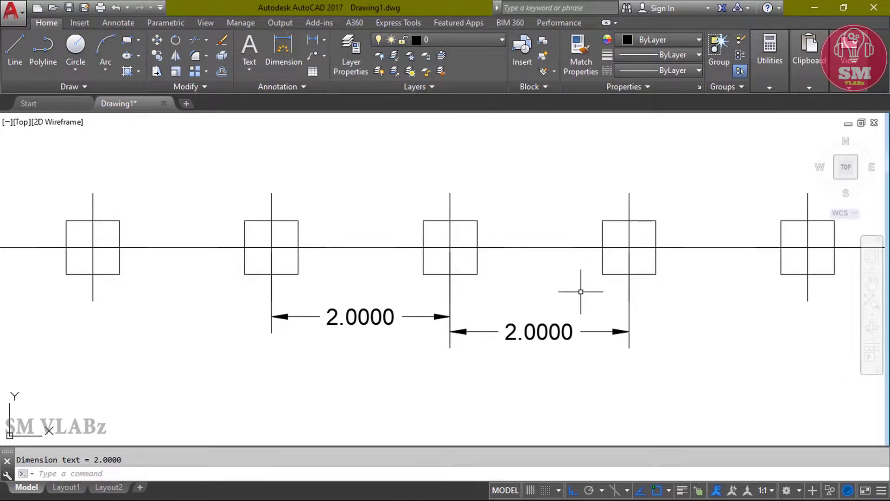
Step: Zoom to extents and frame the row of four identical right triangles
scroll(581, 291, down, 2)
scroll(556, 285, down, 5)
click(801, 340)
middle_click(317, 230)
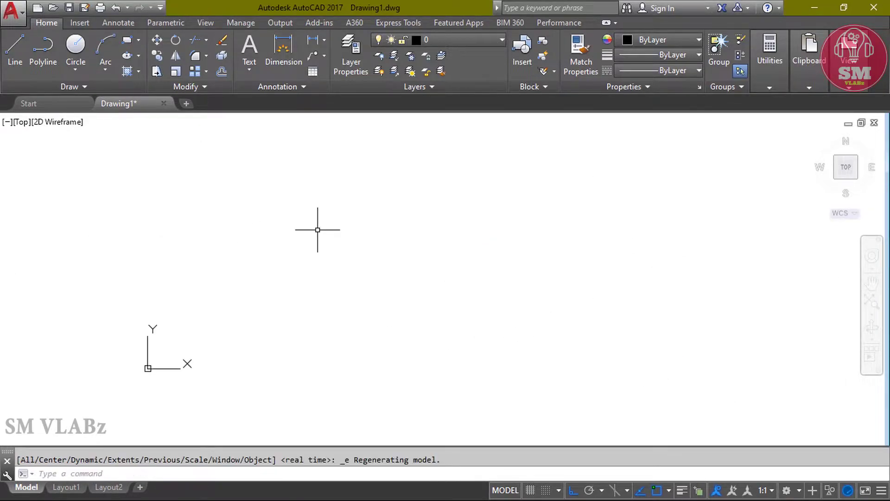
middle_drag(317, 229, 282, 215)
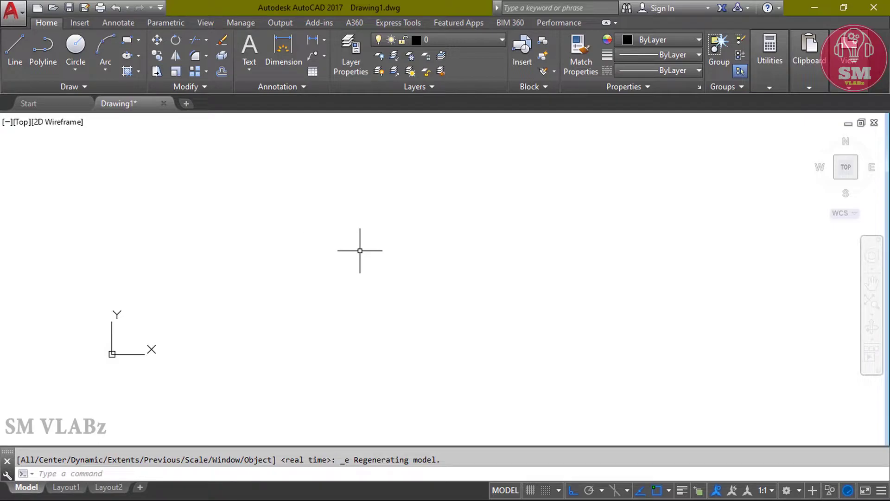
key(Escape)
click(377, 249)
key(Escape)
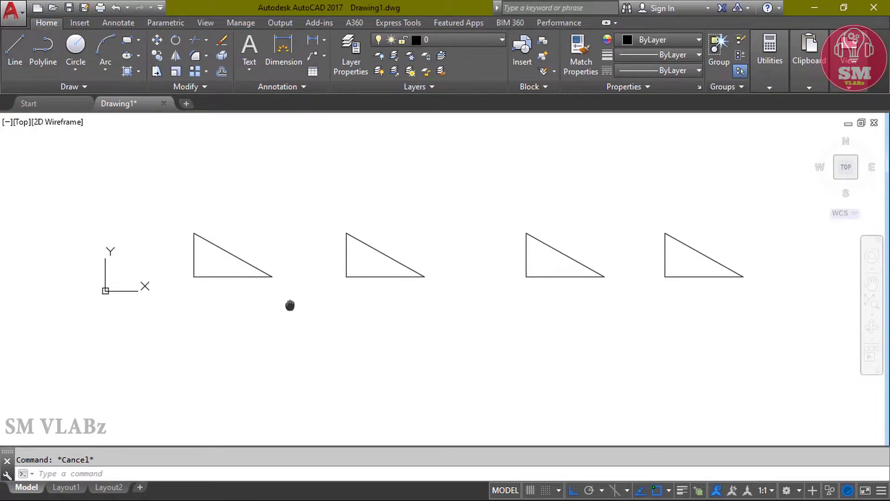
middle_drag(289, 303, 293, 307)
click(82, 87)
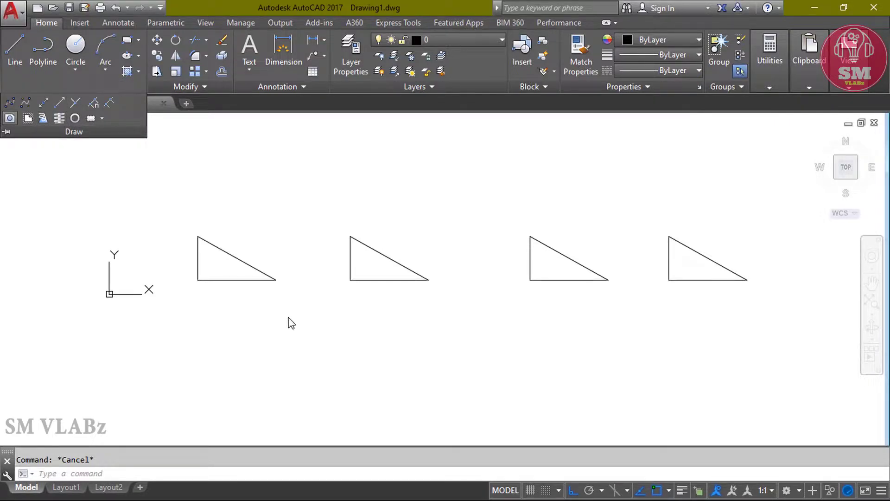
Step: Convert the first triangle into a region and join the second triangle's sides into a polyline
key(Return)
click(299, 308)
click(170, 215)
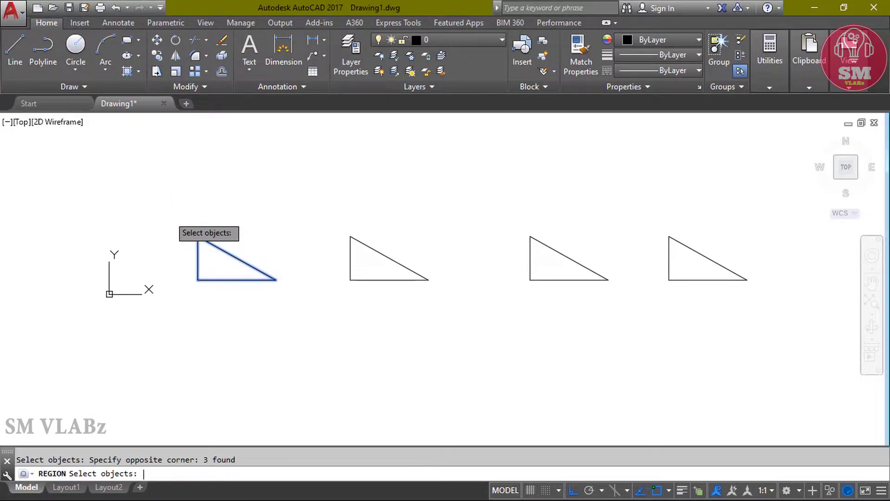
key(Return)
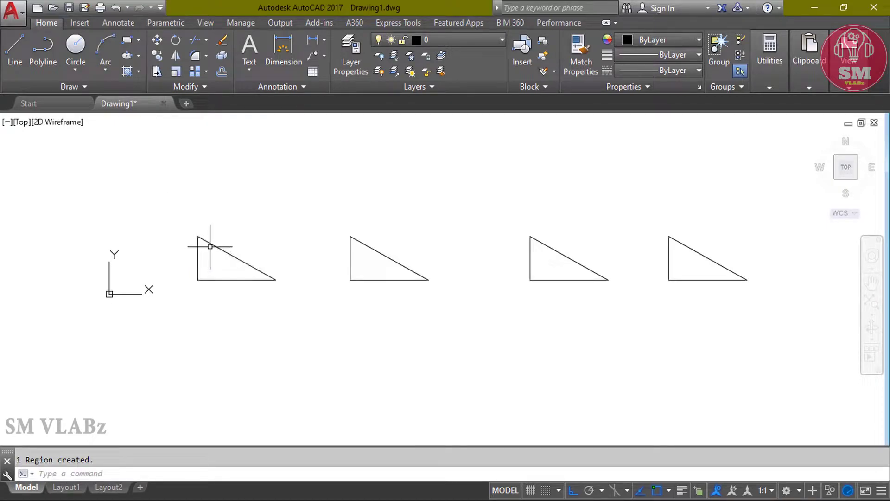
key(Escape)
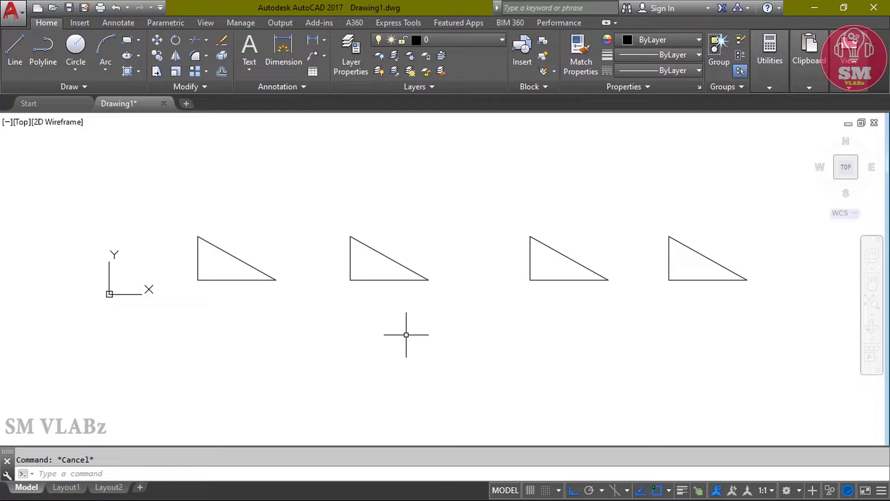
text(j)
key(Return)
click(445, 316)
click(299, 200)
key(Return)
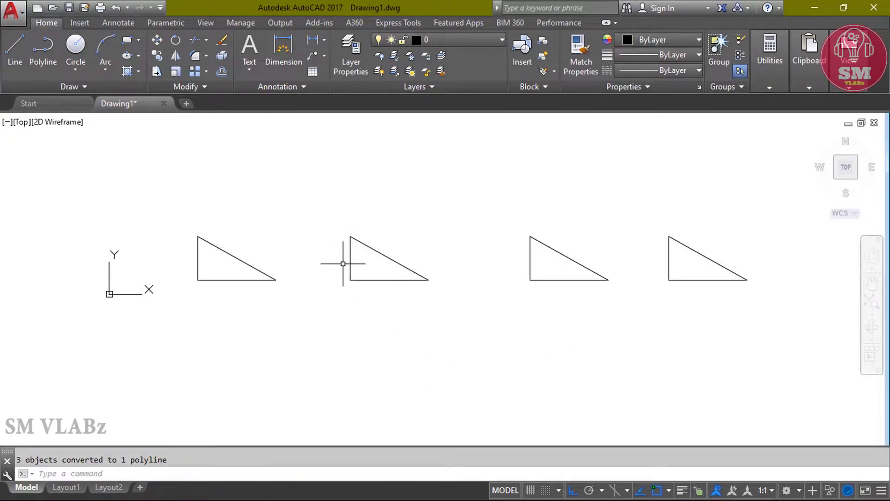
middle_drag(448, 226, 397, 228)
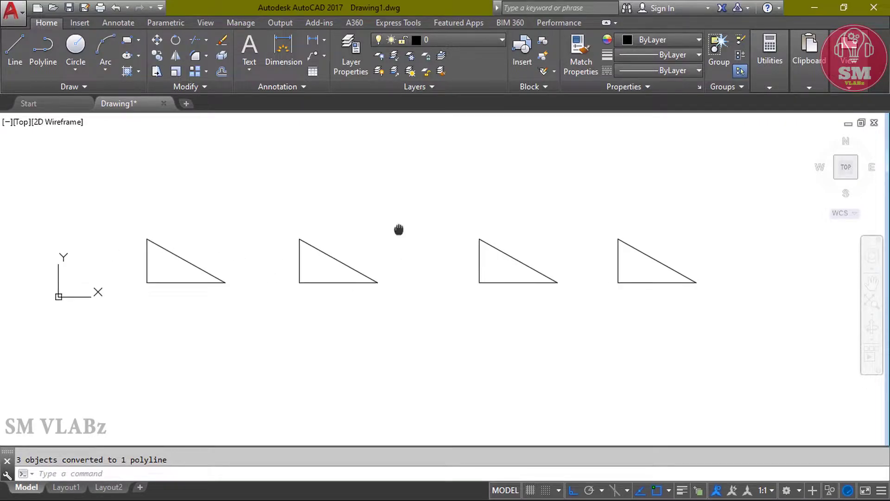
Step: Convert the third triangle into a region and join the fourth triangle's sides into a polyline
text(reg)
key(Return)
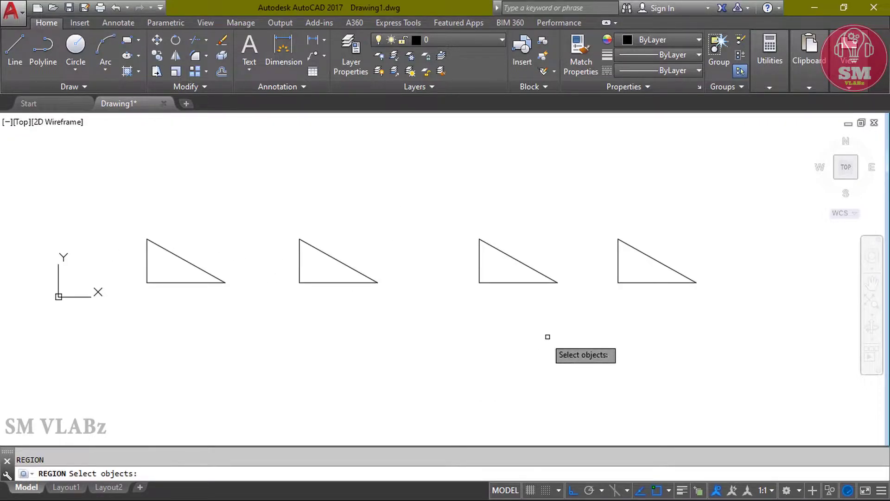
click(566, 317)
click(464, 217)
key(Return)
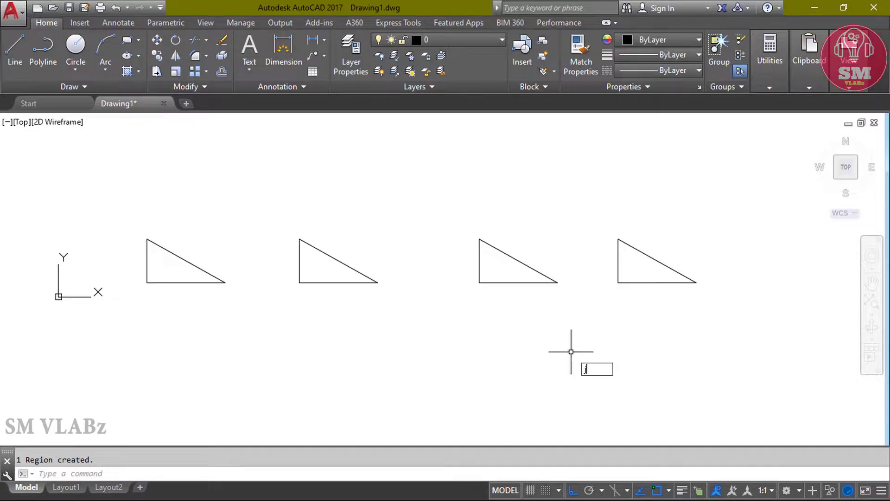
text(j)
key(Return)
click(675, 342)
click(609, 213)
key(Return)
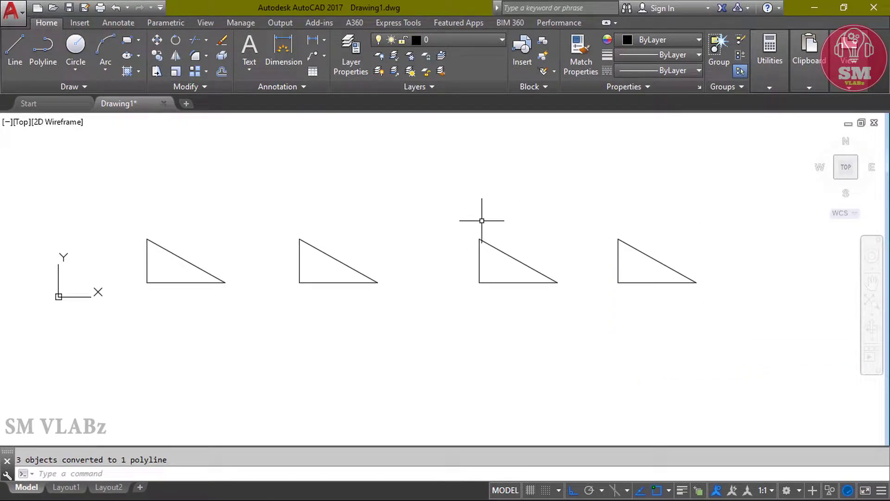
middle_drag(396, 213, 409, 198)
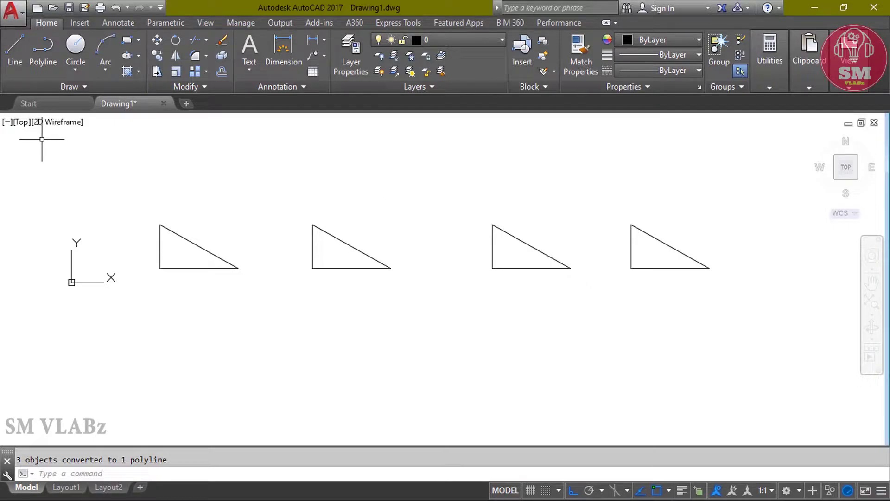
Step: Apply the Conceptual visual style so the triangles shade grey, and pan them into view
click(52, 122)
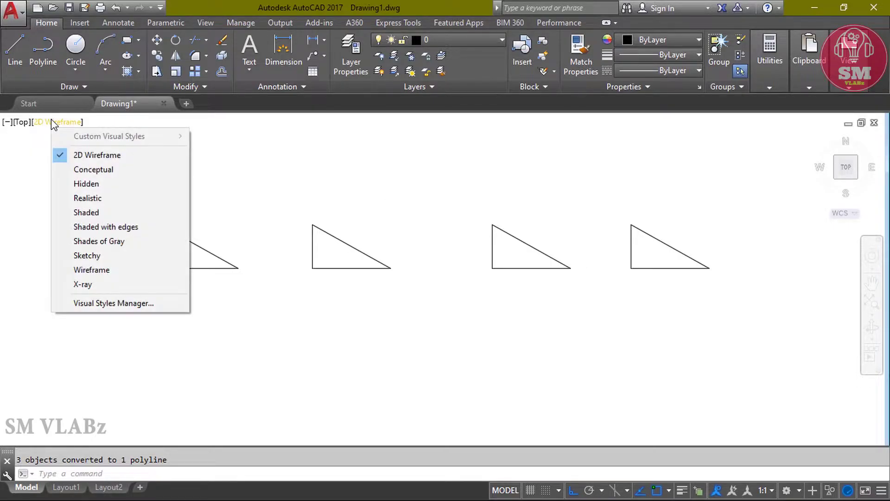
click(84, 170)
middle_drag(226, 317, 250, 334)
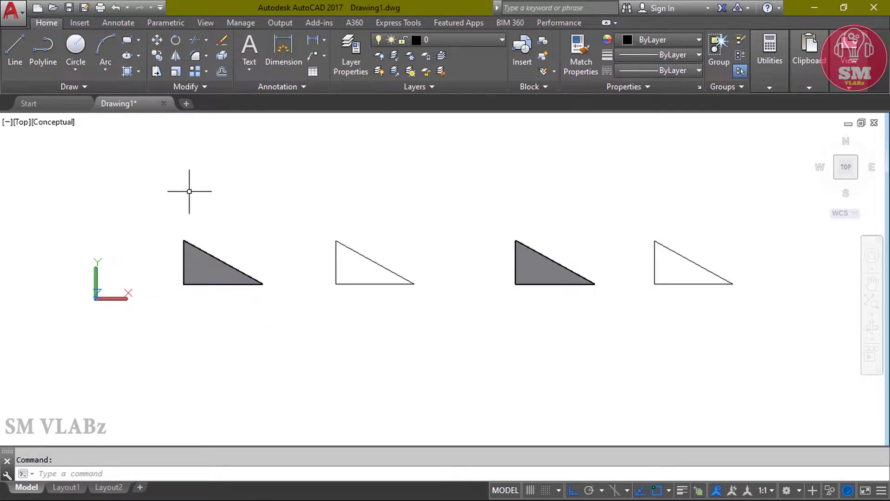
middle_drag(236, 195, 176, 200)
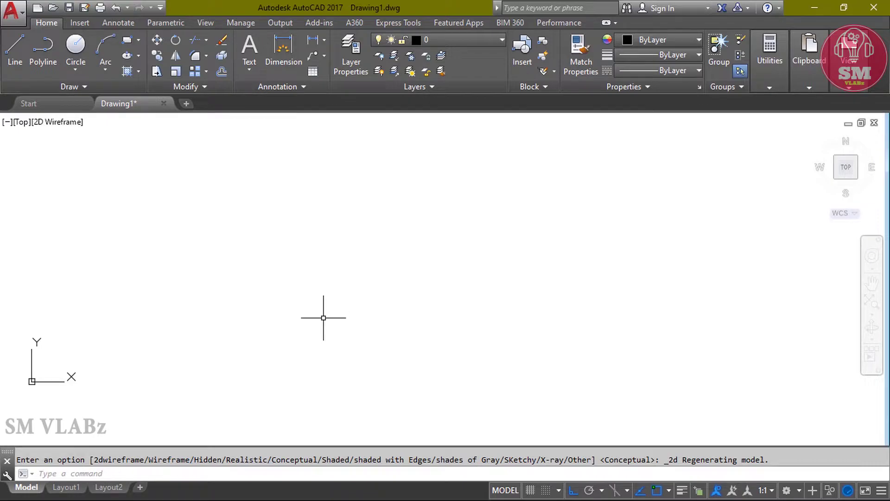
Step: Switch the viewport to SW Isometric and recentre the drawing
click(21, 122)
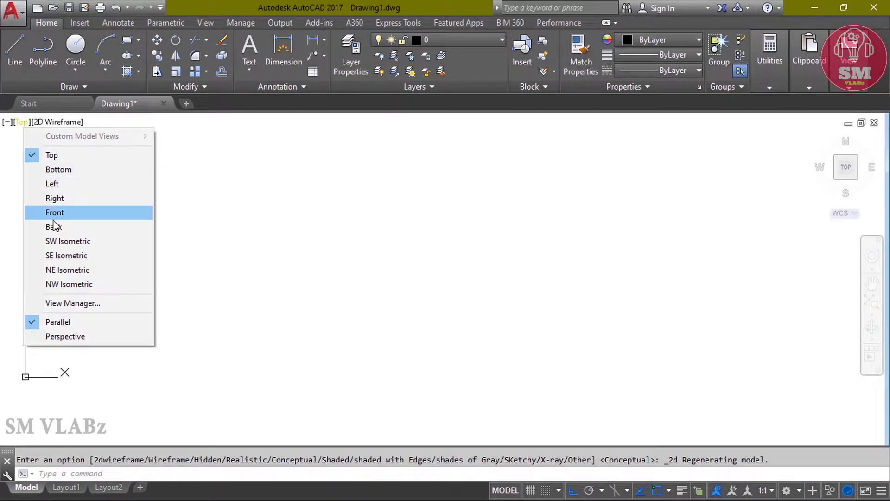
click(61, 240)
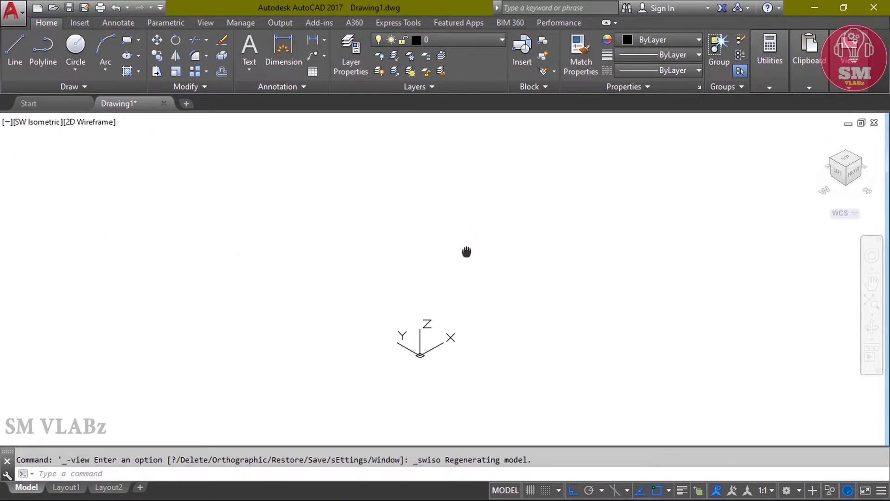
middle_drag(467, 252, 218, 275)
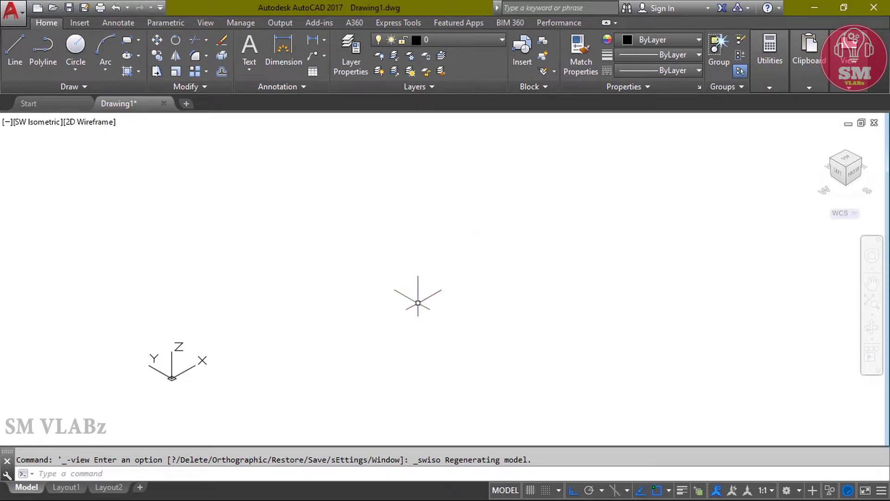
Step: Place a helix base centre with base radius 5 and top radius 5
click(72, 86)
click(59, 118)
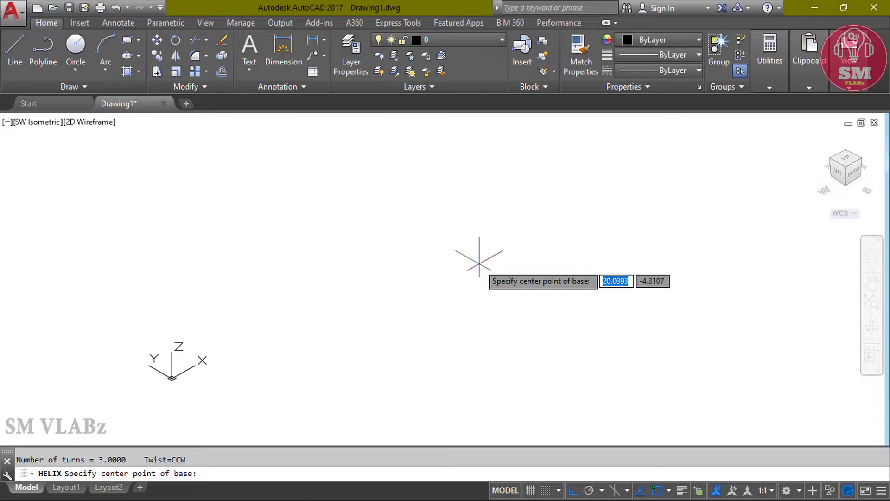
middle_drag(453, 286, 403, 289)
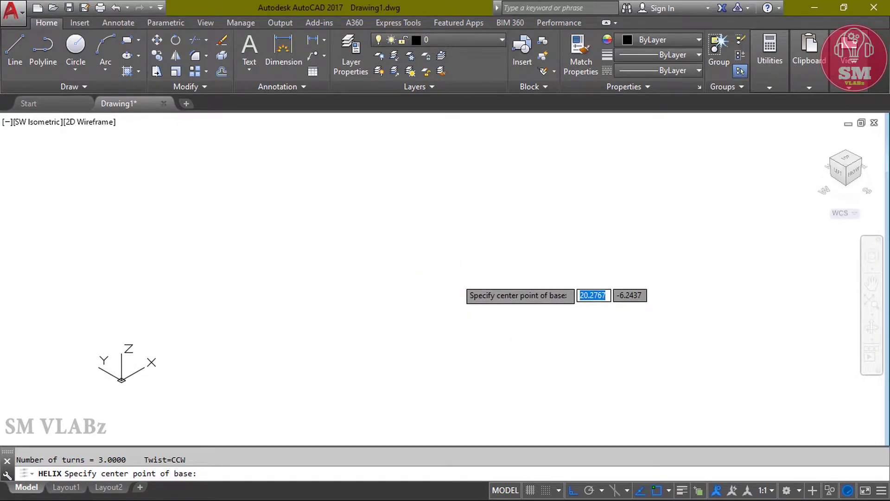
click(456, 278)
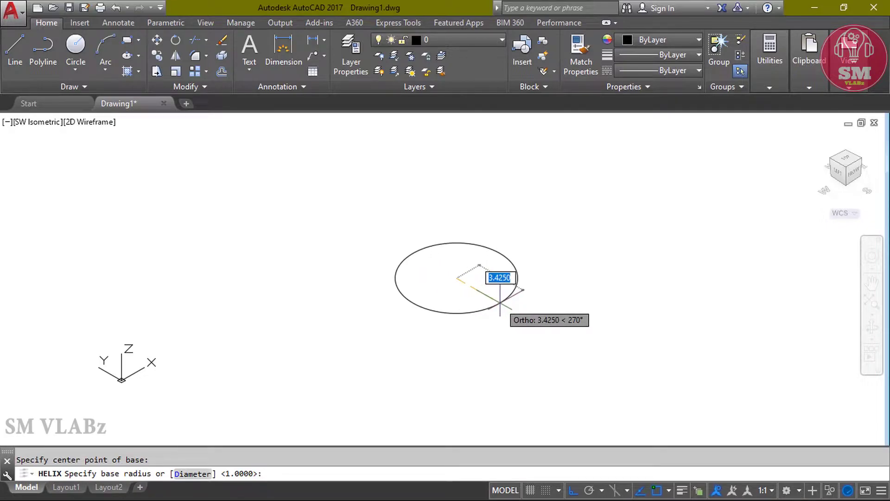
text(5)
key(Return)
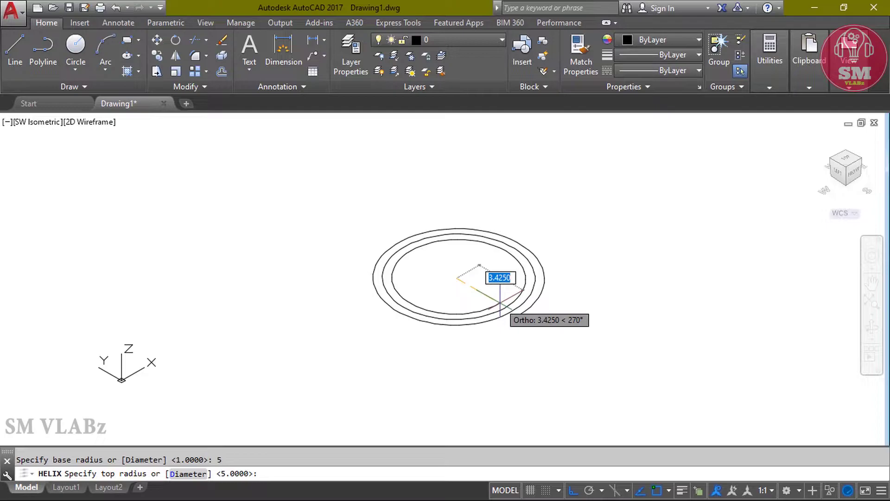
text(5)
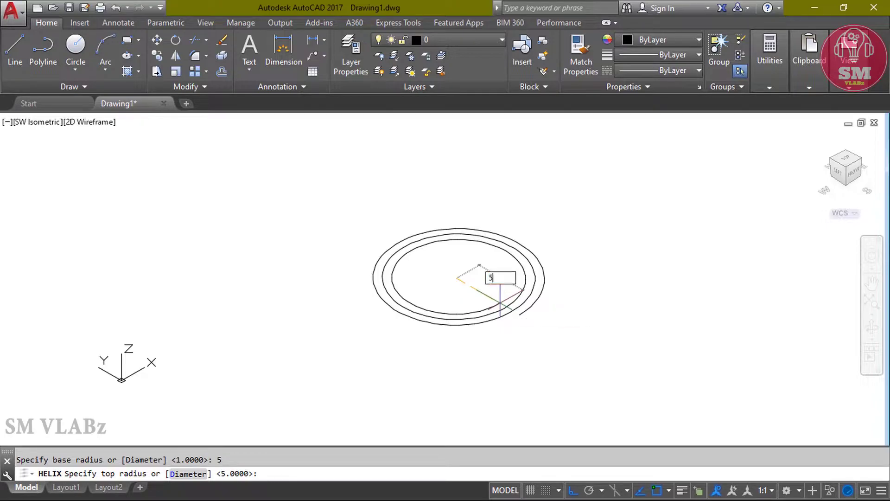
key(Return)
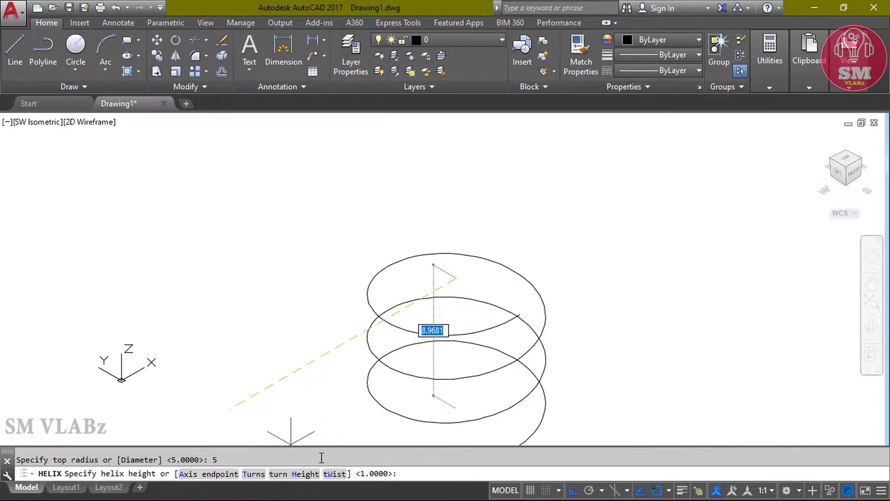
Step: Give the helix 40 turns and height 80, then bring the whole helix into view
text(t)
key(Return)
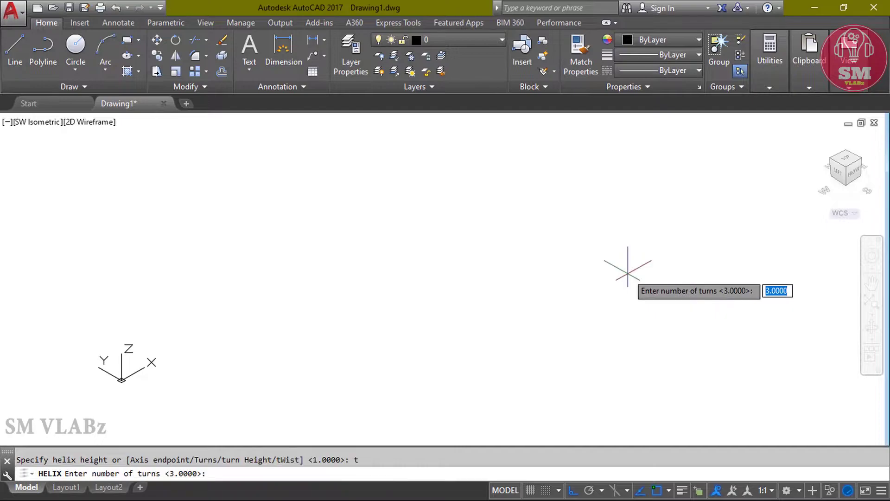
text(40)
key(Return)
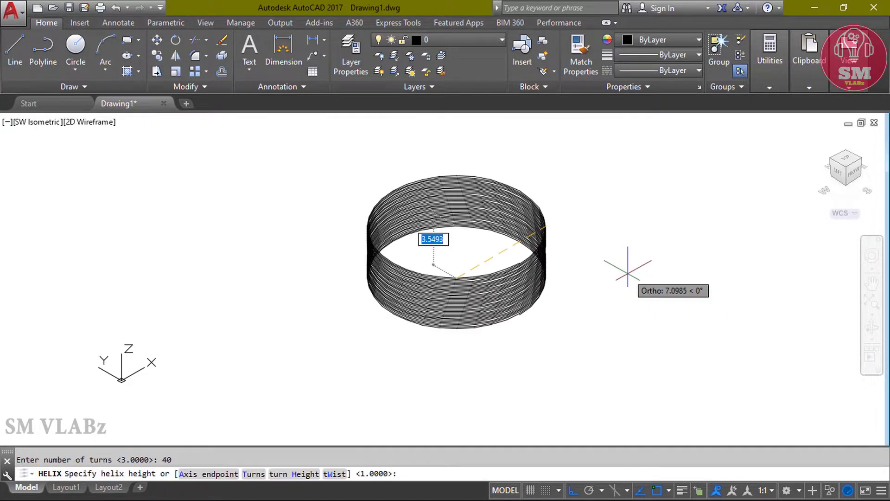
scroll(579, 260, down, 2)
text(8)
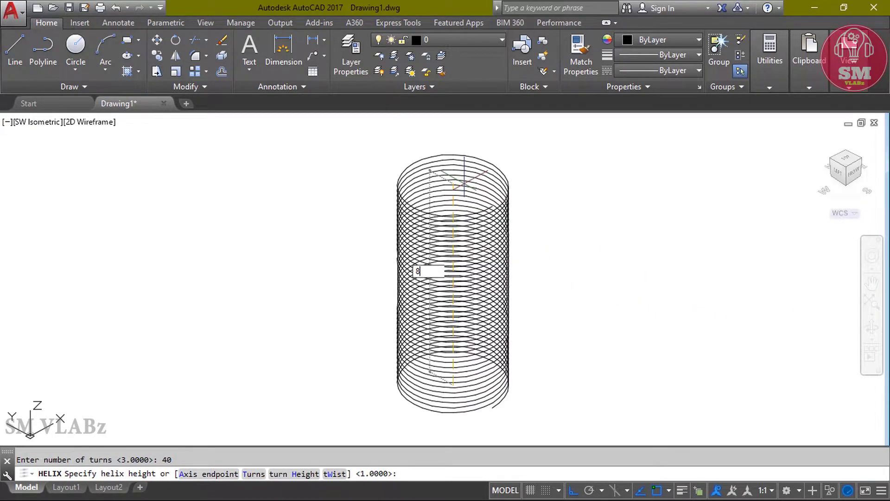
text(0)
key(Return)
scroll(547, 275, down, 2)
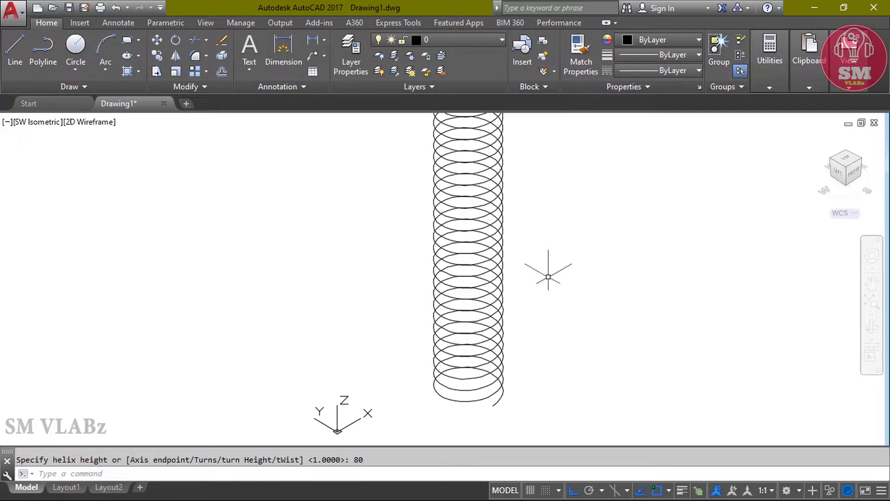
scroll(548, 275, down, 2)
middle_drag(556, 189, 531, 268)
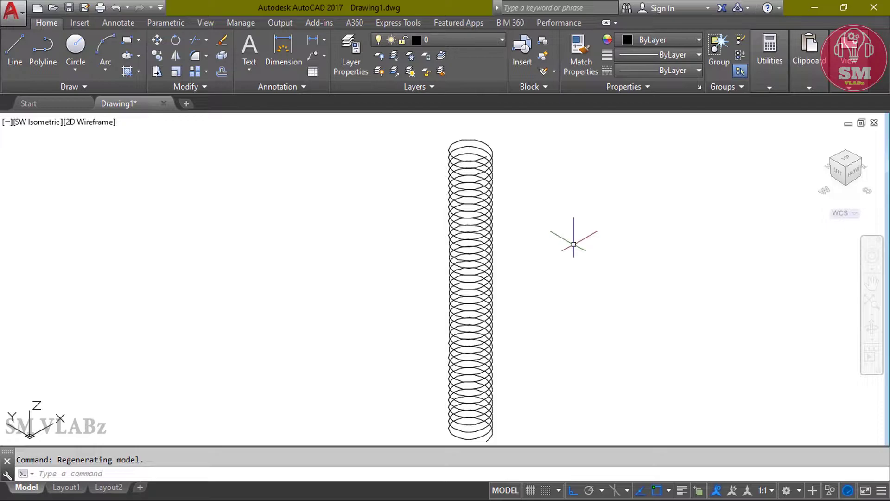
Step: Start a second HELIX right of the first, with base and top radius 2
scroll(574, 244, down, 2)
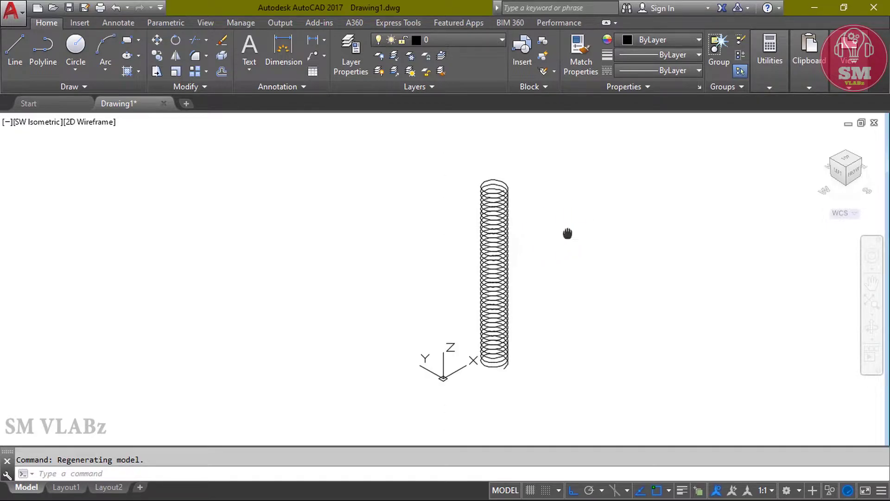
middle_drag(568, 232, 349, 223)
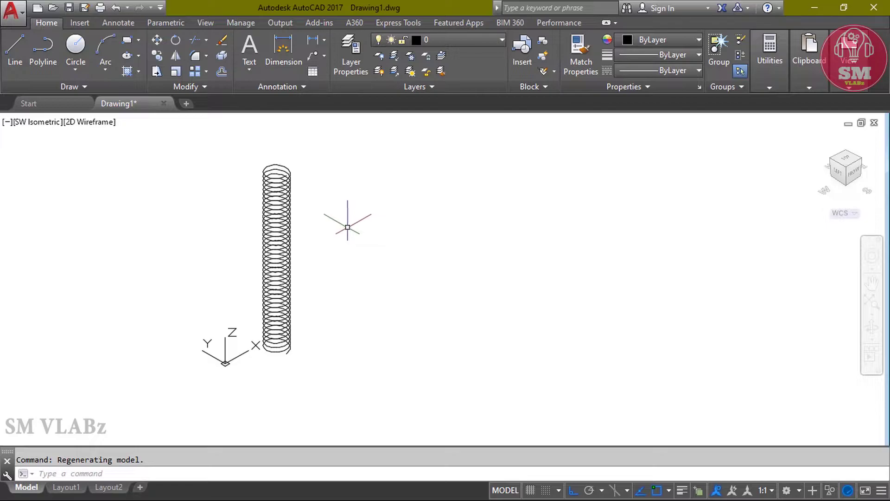
text(he)
text(lix)
key(Return)
click(469, 263)
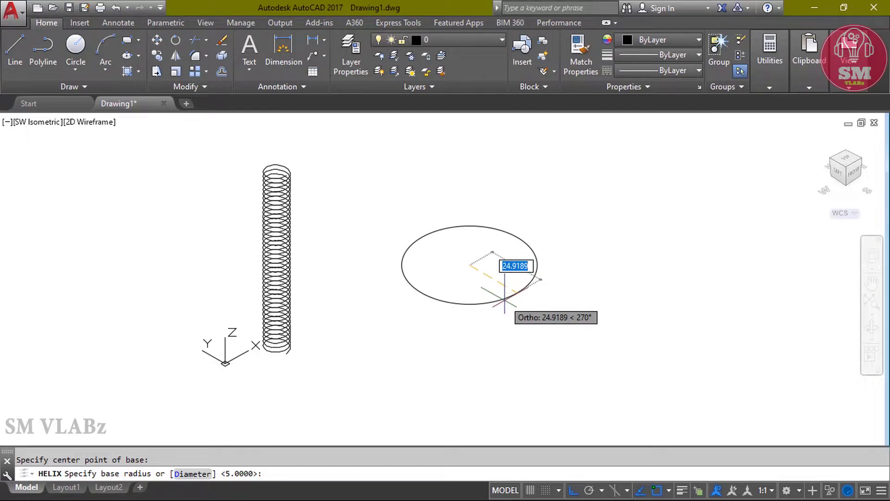
text(2)
key(Return)
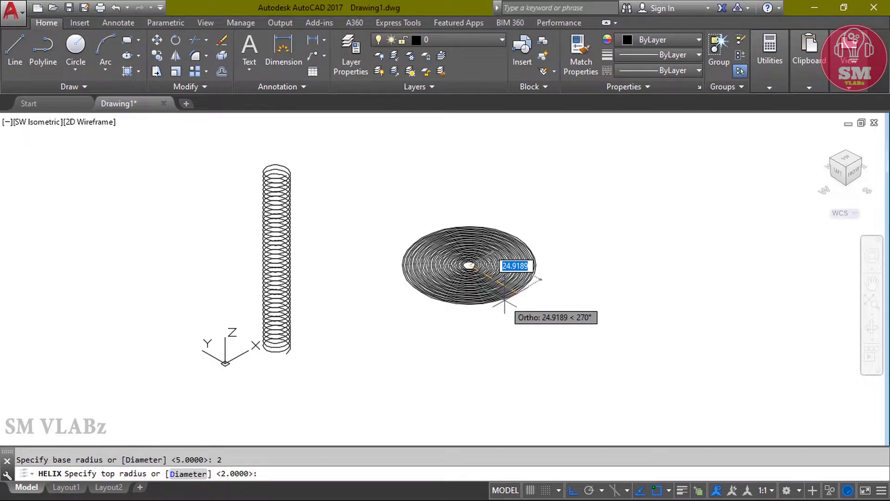
text(2)
key(Return)
Step: Finish the small helix with 50 turns and height 10
text(t)
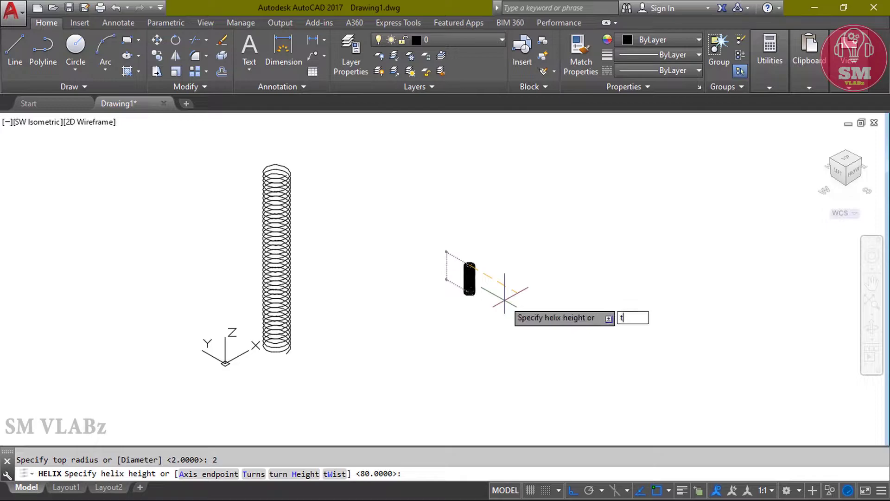
key(Return)
text(50)
key(Return)
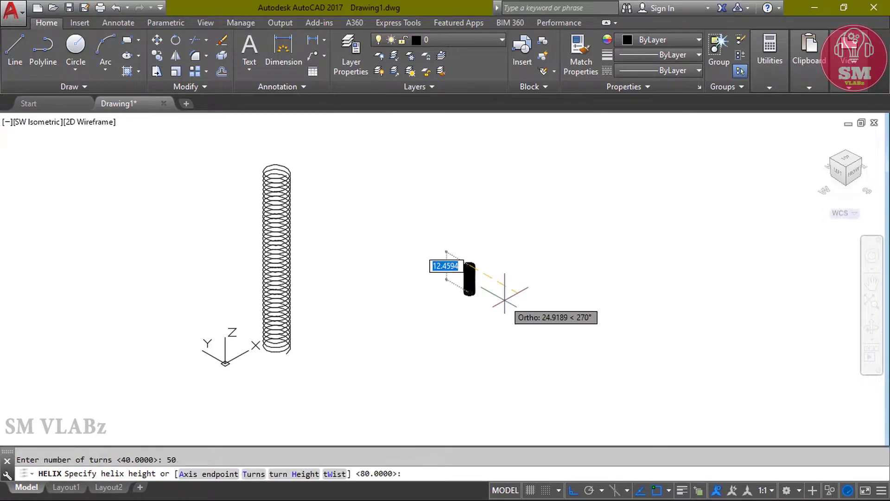
text(10)
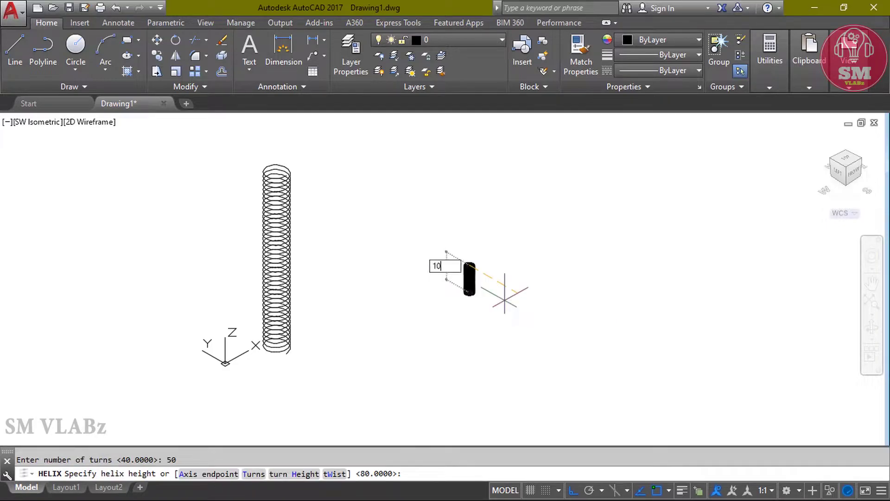
key(Return)
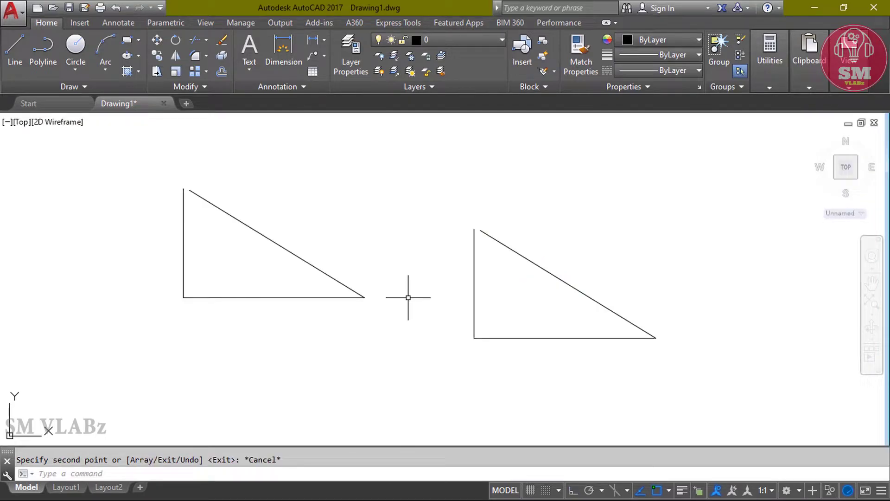
Step: Draw a rectangular revision cloud around the left triangle's top corner
middle_drag(288, 321, 305, 309)
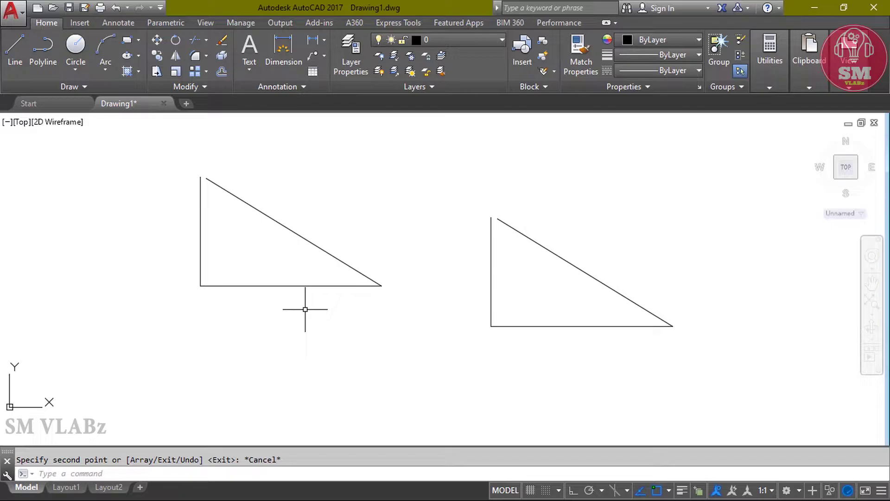
middle_drag(305, 308, 262, 328)
click(70, 86)
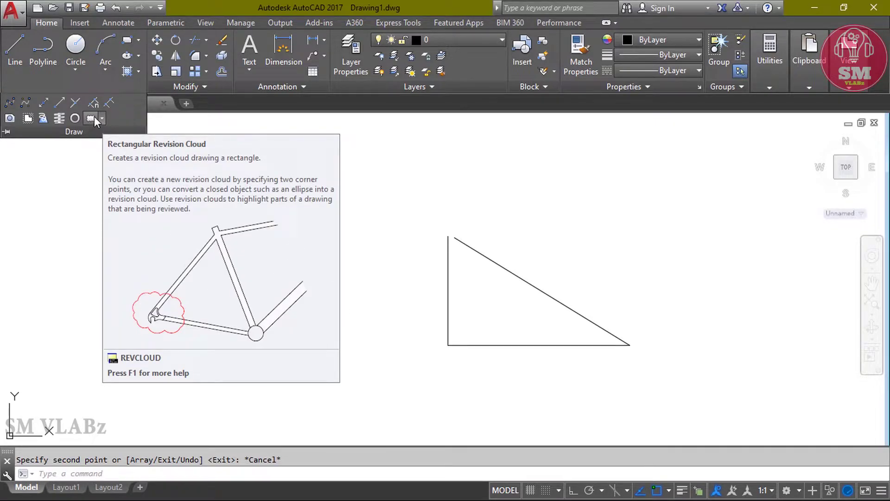
click(93, 116)
click(135, 188)
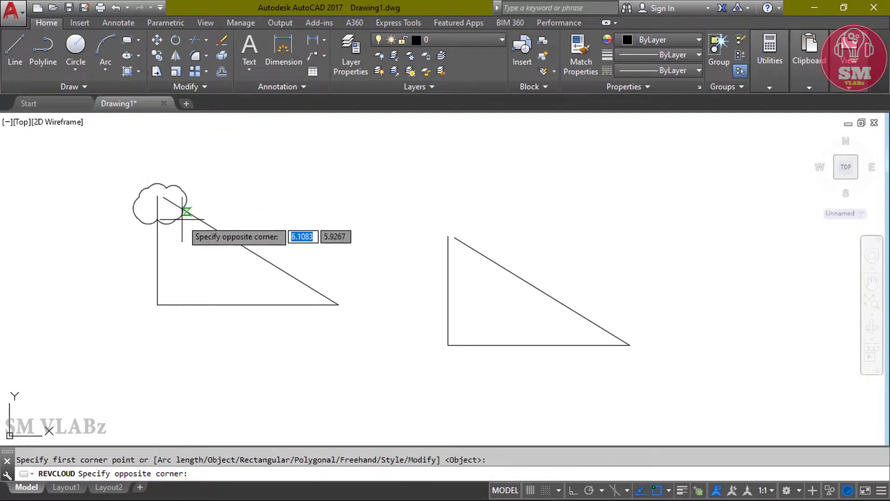
click(188, 213)
Step: Draw a polygonal revision cloud around the right triangle's top corner
scroll(166, 211, up, 5)
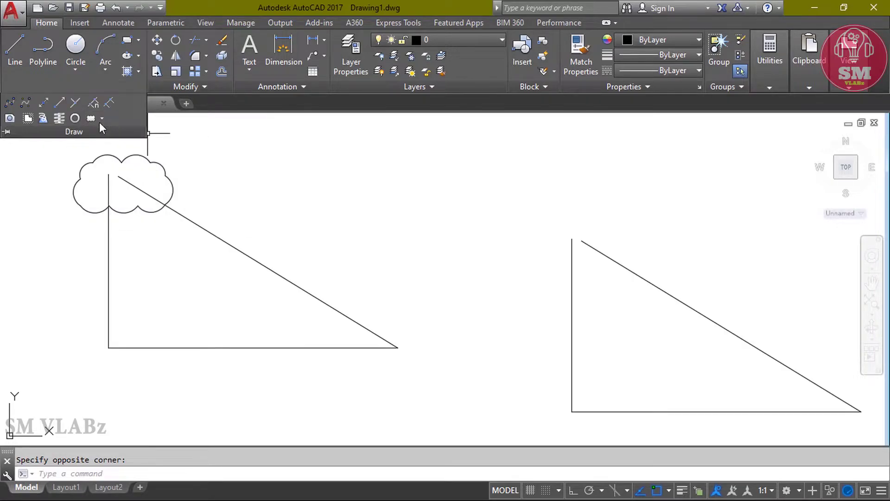
click(102, 118)
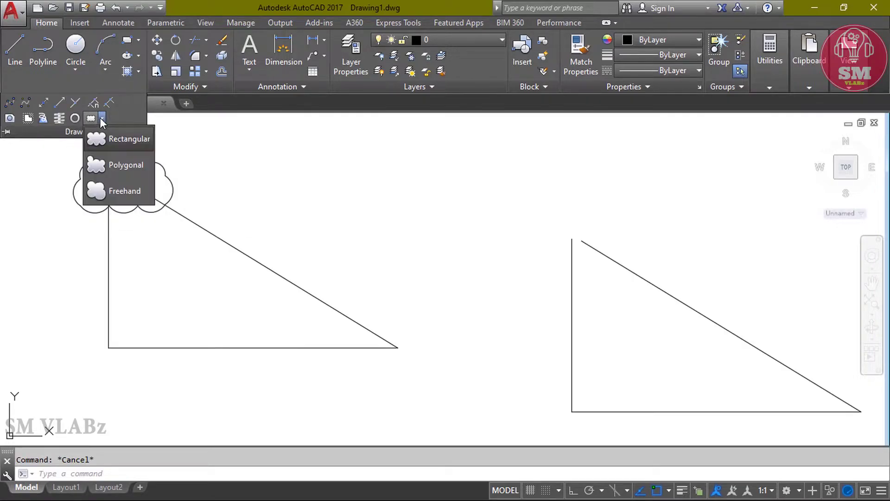
click(120, 168)
click(568, 234)
click(538, 295)
click(651, 266)
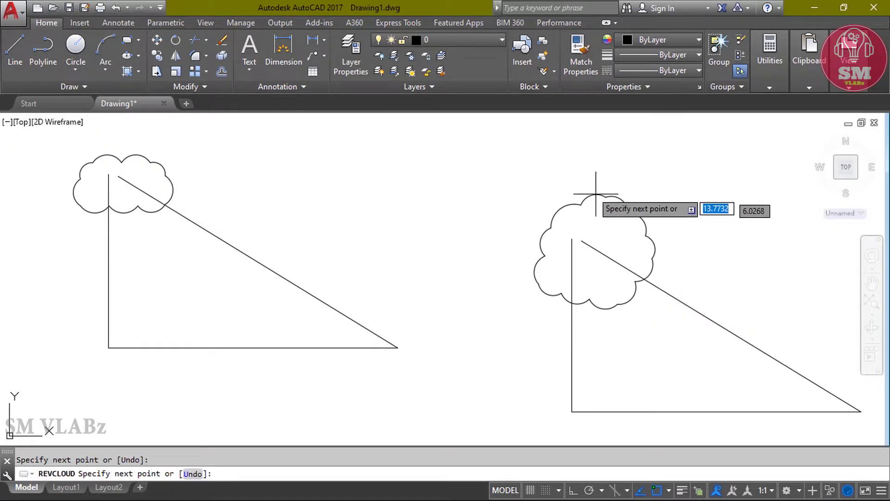
click(573, 178)
key(Return)
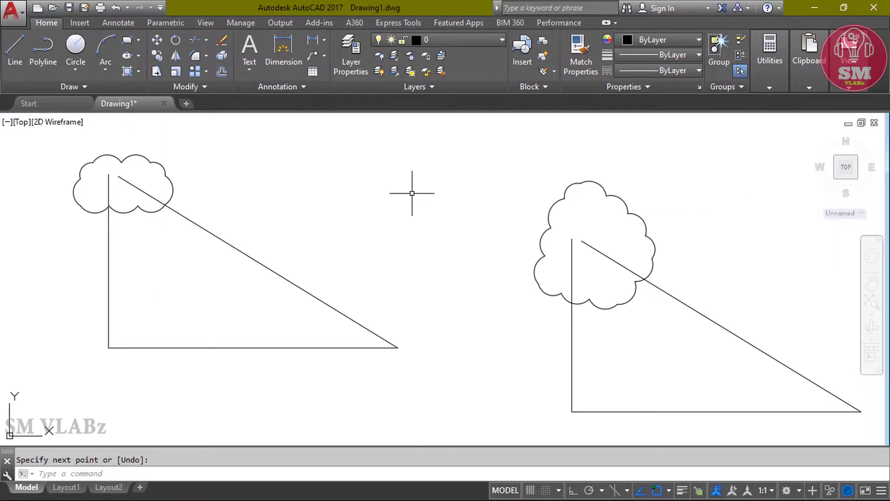
Step: Begin a freehand revision cloud at the left triangle's right corner, then zoom to extents
click(99, 86)
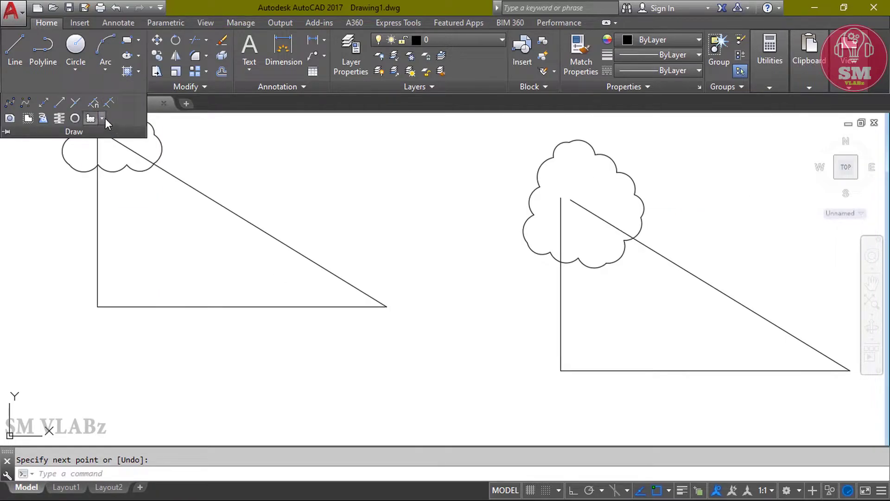
click(104, 118)
click(110, 190)
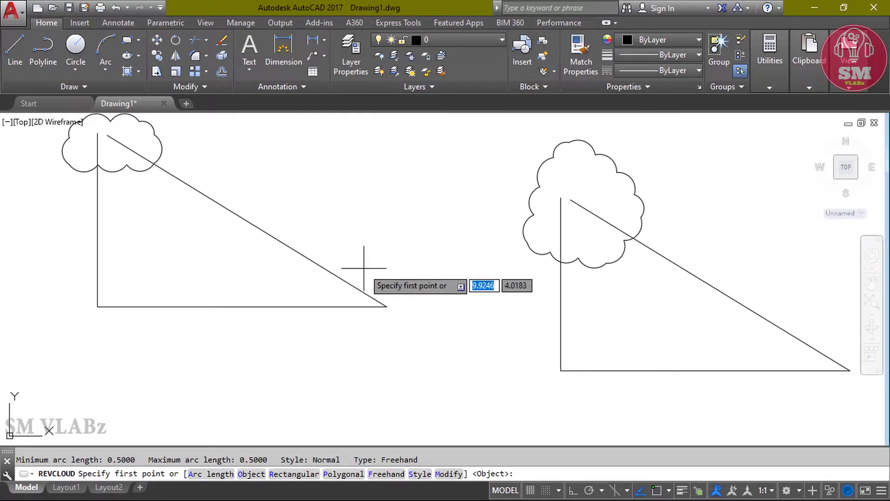
click(361, 267)
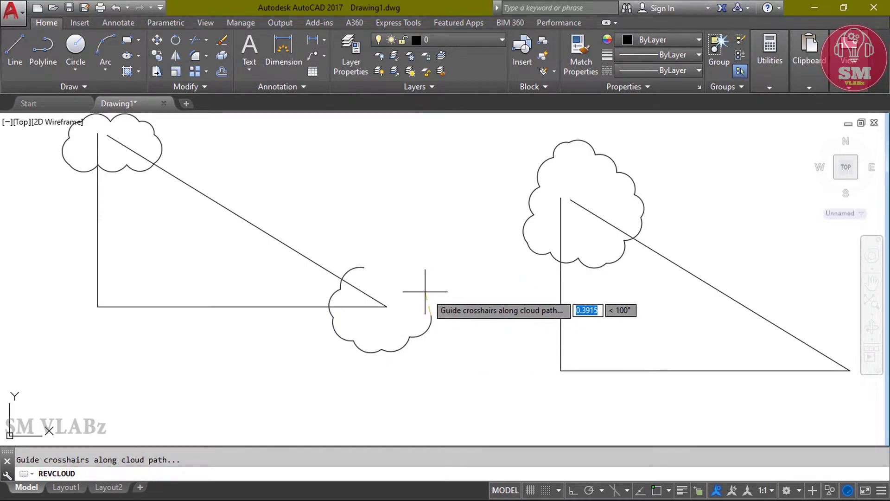
middle_click(378, 236)
middle_click(377, 236)
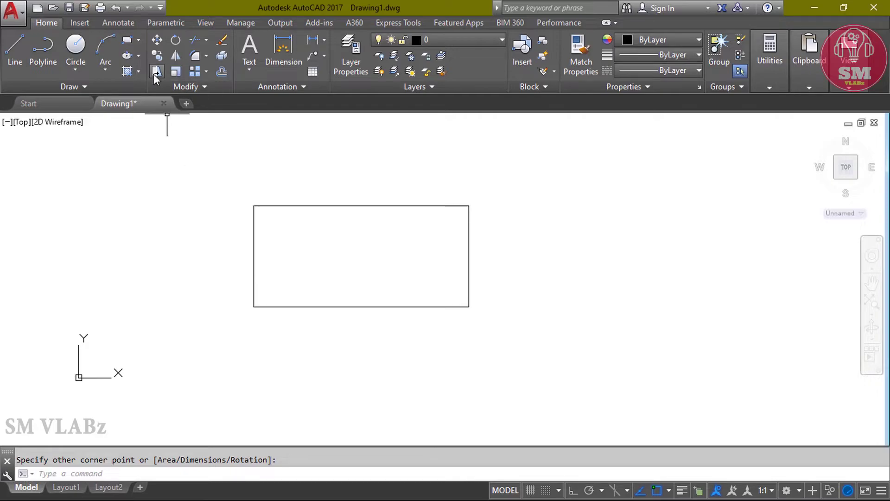
Step: Stretch the rectangle's right edge outward from its midpoint to widen it
click(155, 74)
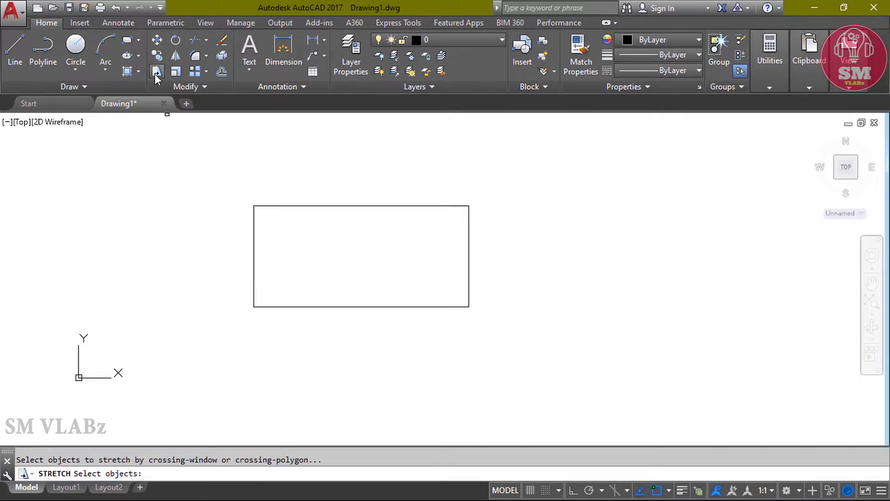
click(545, 335)
click(426, 172)
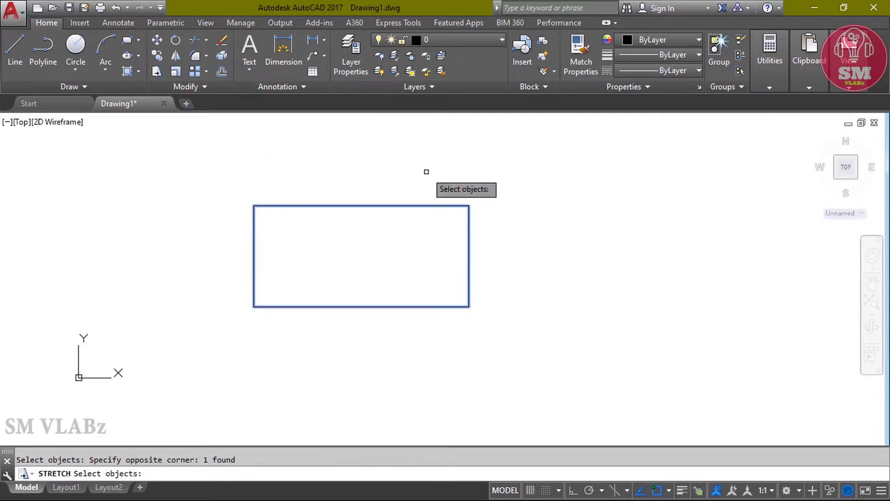
key(Return)
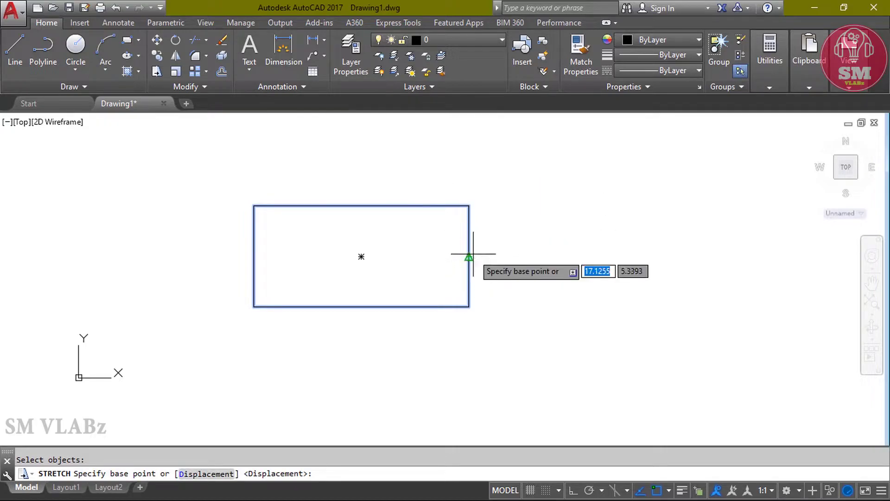
click(470, 256)
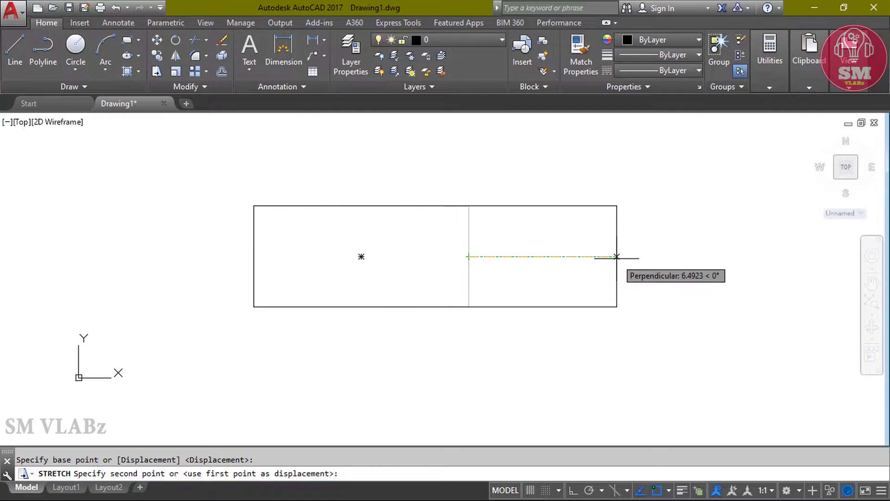
click(617, 257)
key(Escape)
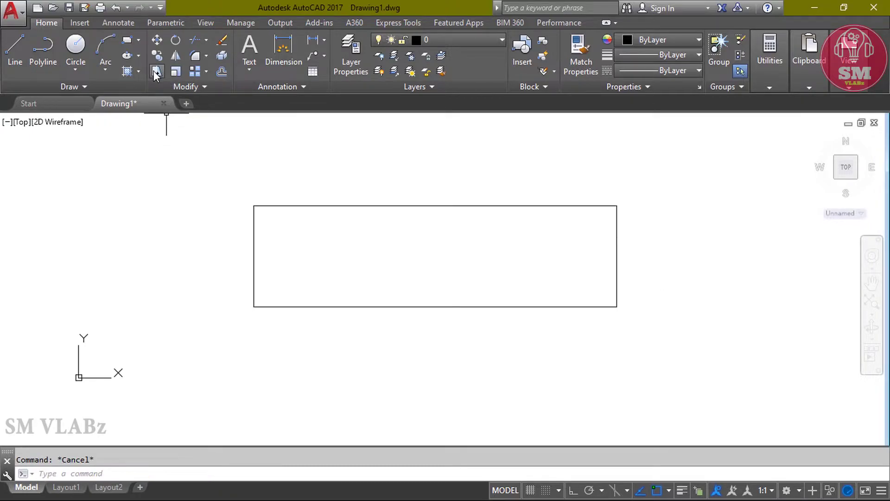
Step: Stretch the rectangle's left edge inward and recentre the rectangle in the view
click(156, 72)
click(349, 338)
click(178, 169)
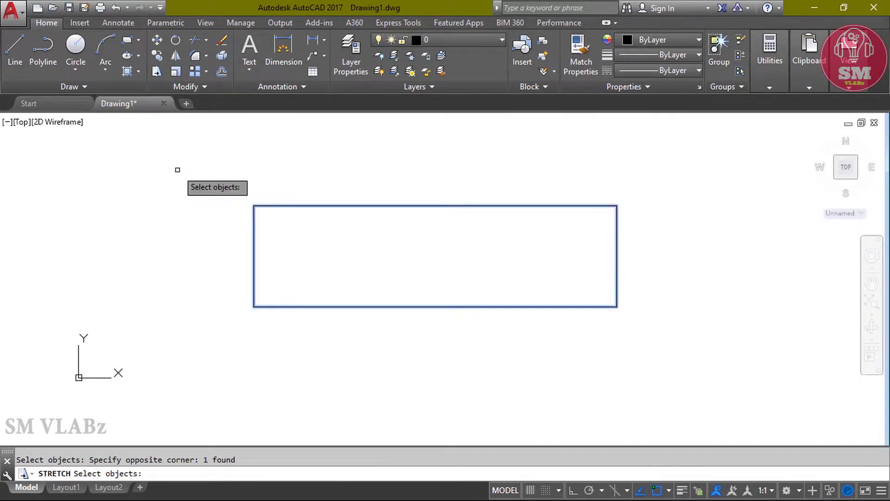
key(Return)
click(253, 256)
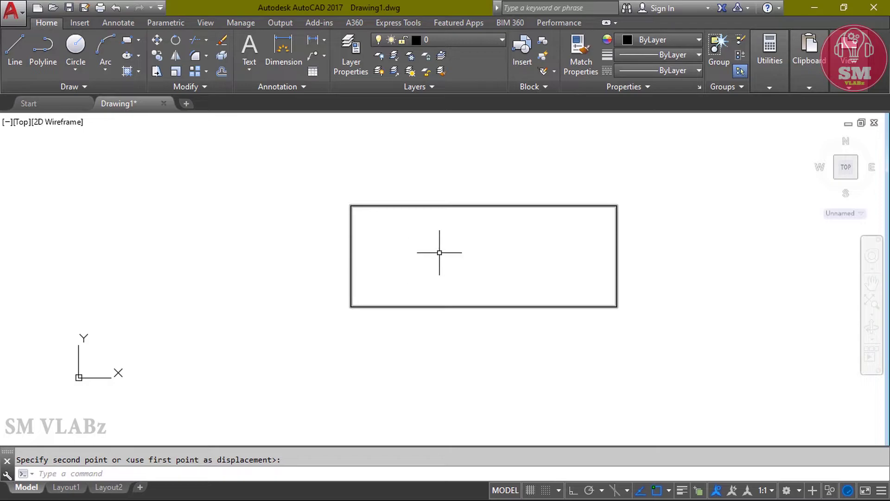
key(Escape)
middle_drag(669, 228, 545, 254)
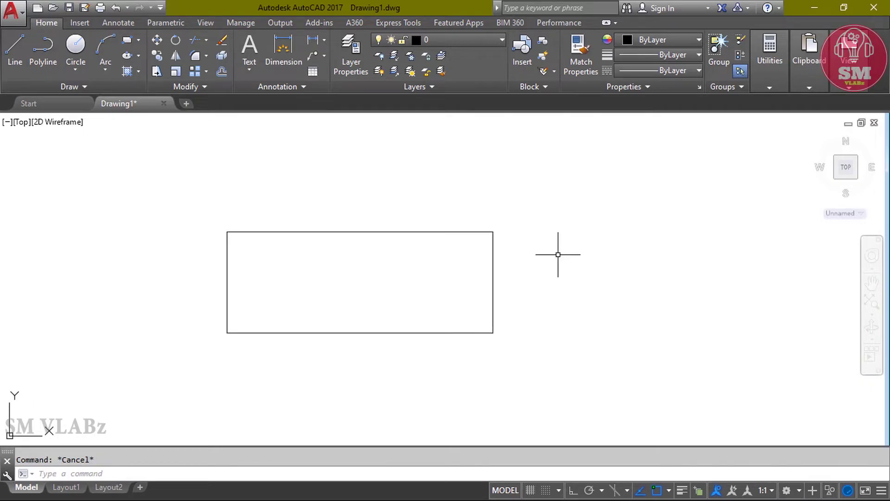
Step: Stretch the rectangle's right side 4 units to the right
text(s)
key(Return)
click(550, 364)
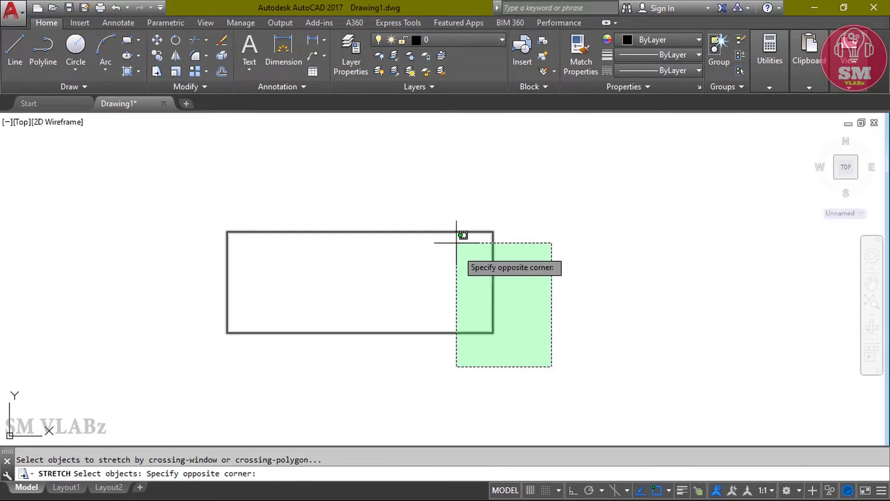
click(458, 232)
key(Return)
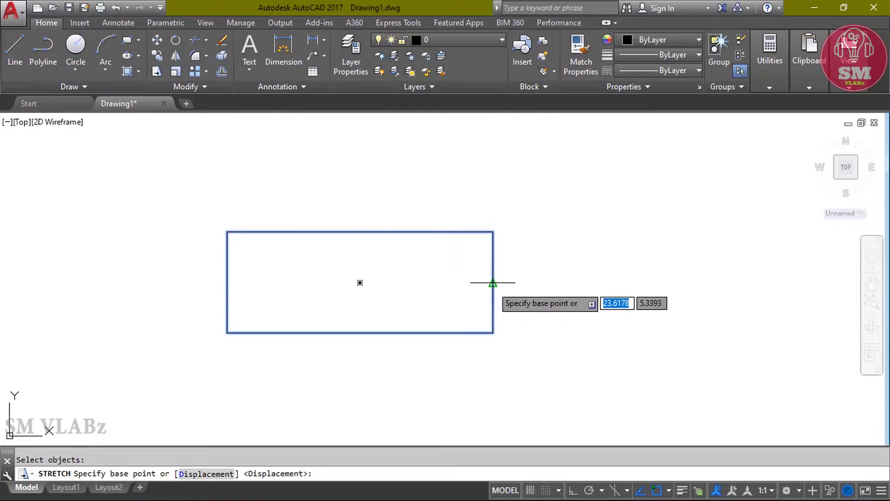
click(492, 284)
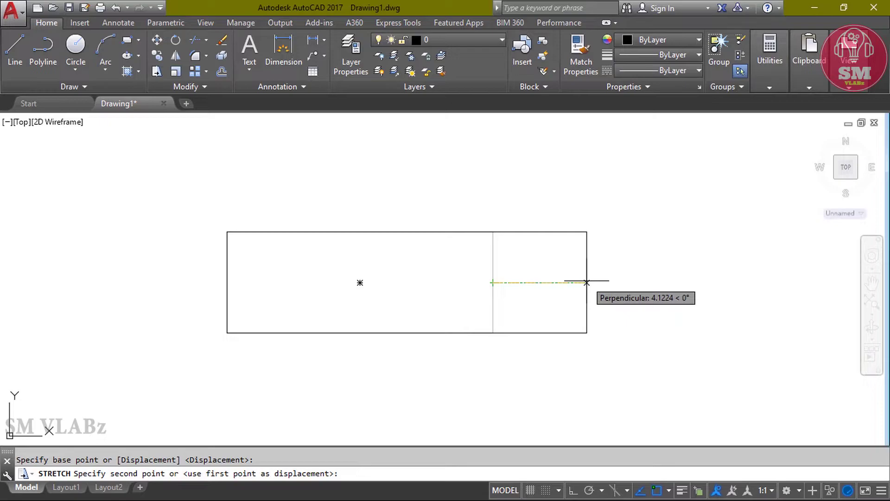
text(4)
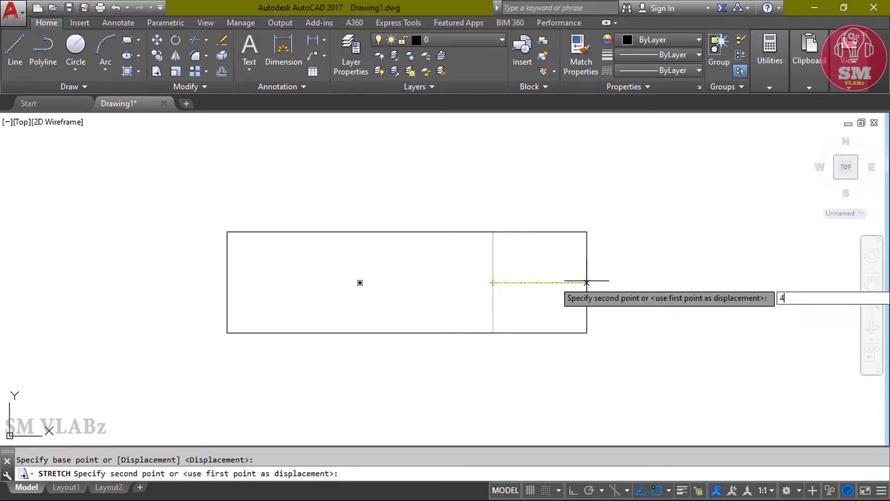
key(Return)
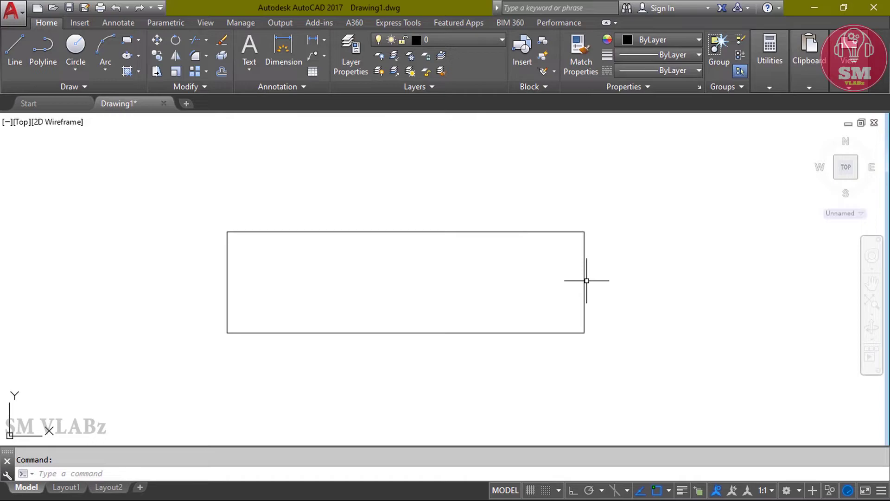
Step: Zoom All to show the entire drawing and move on to the three-circle drawing
text(z)
key(Return)
text(a)
key(Return)
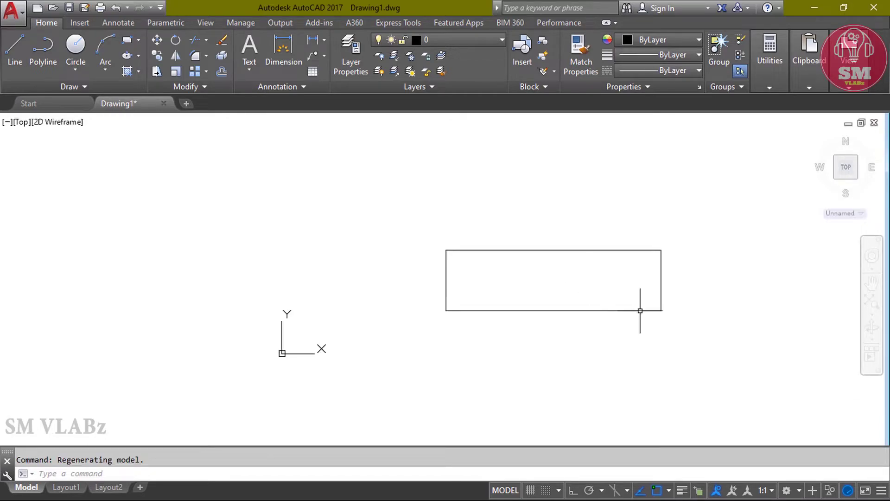
click(719, 328)
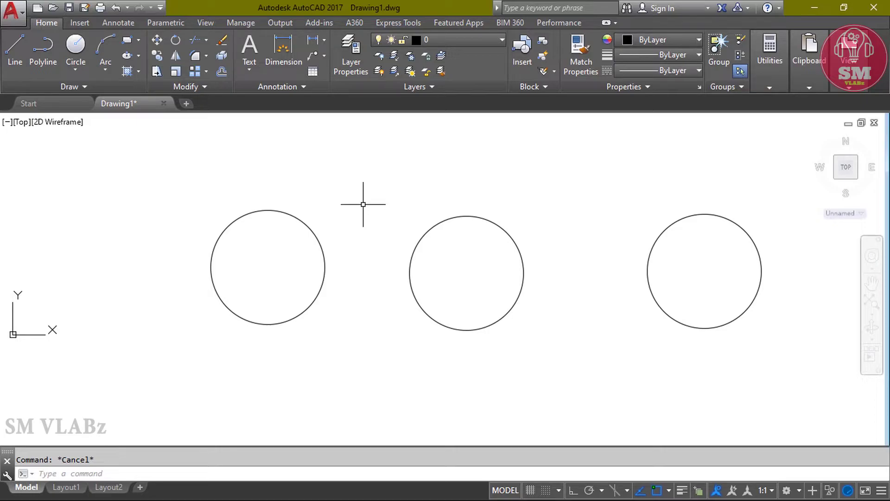
Step: Scale the left circle by 0.5 about its centre, then shift the view left
click(176, 71)
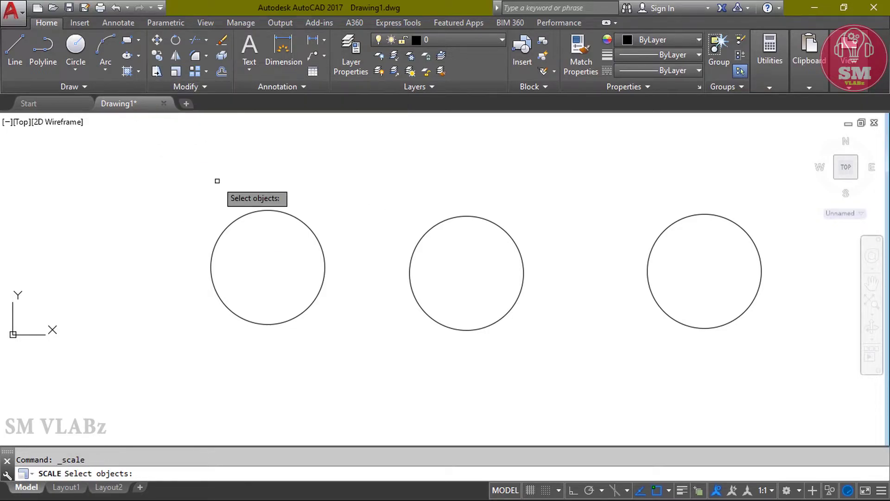
click(247, 249)
click(200, 191)
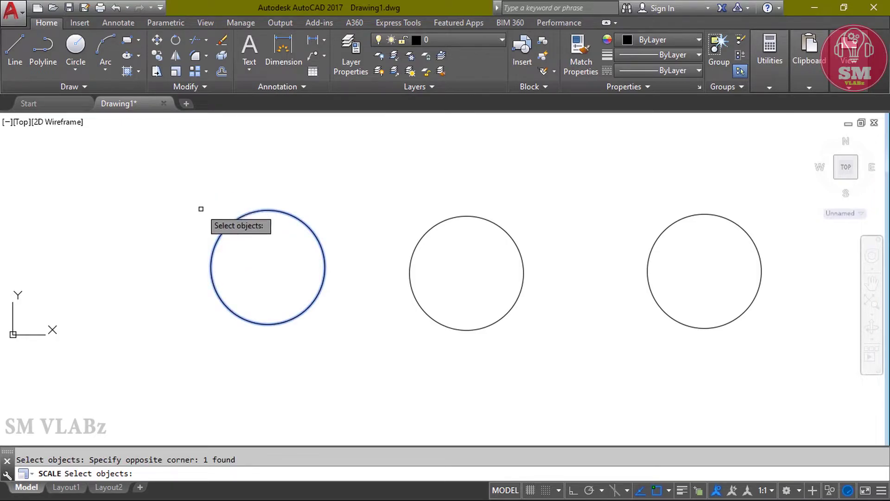
key(Return)
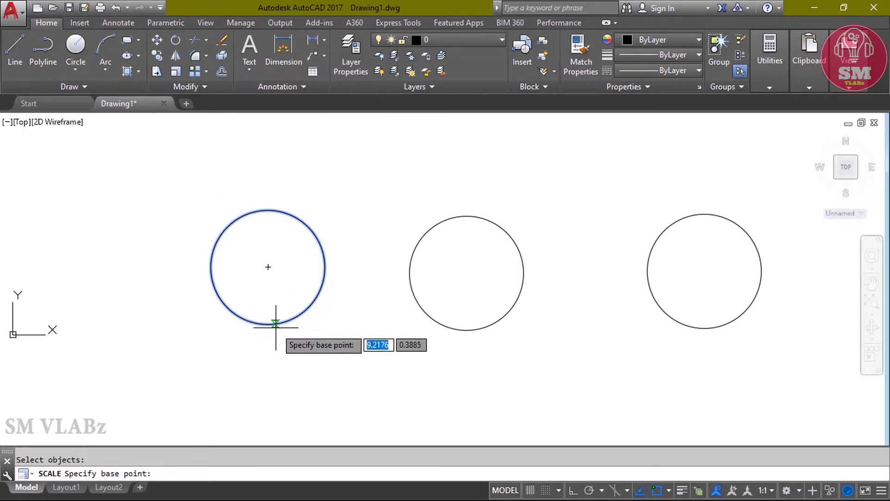
click(268, 267)
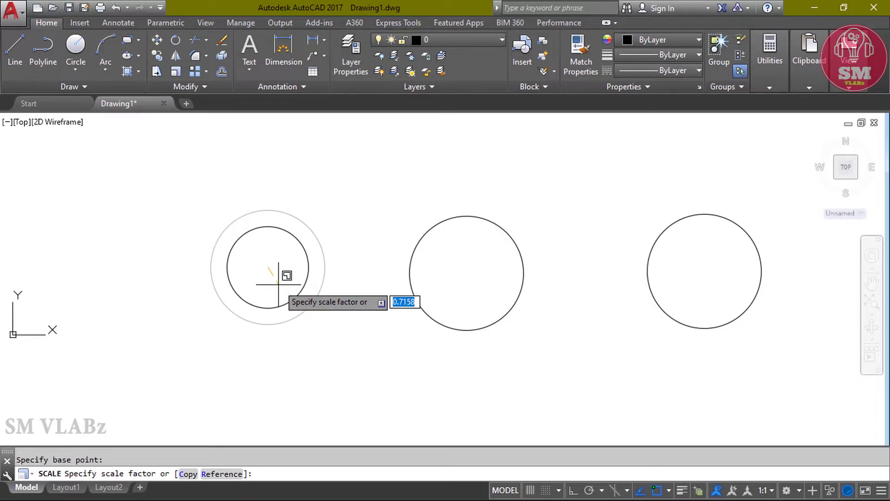
text(0.)
text(5)
key(Return)
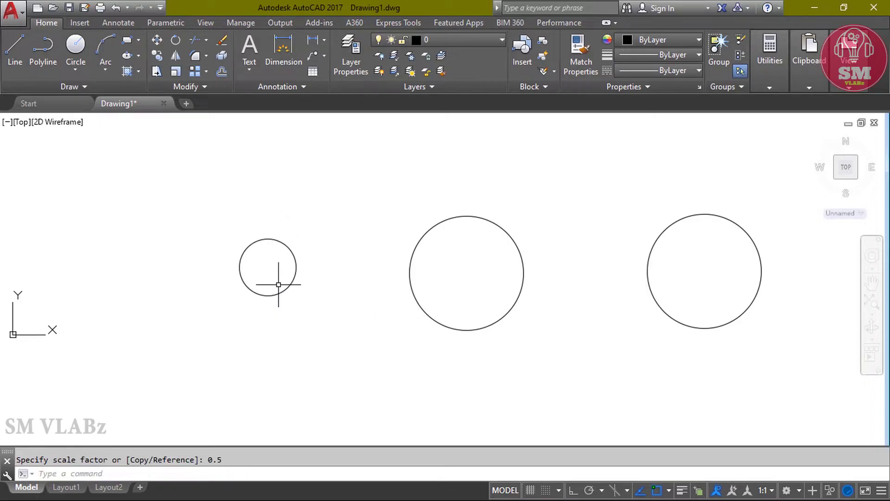
middle_drag(278, 284, 220, 284)
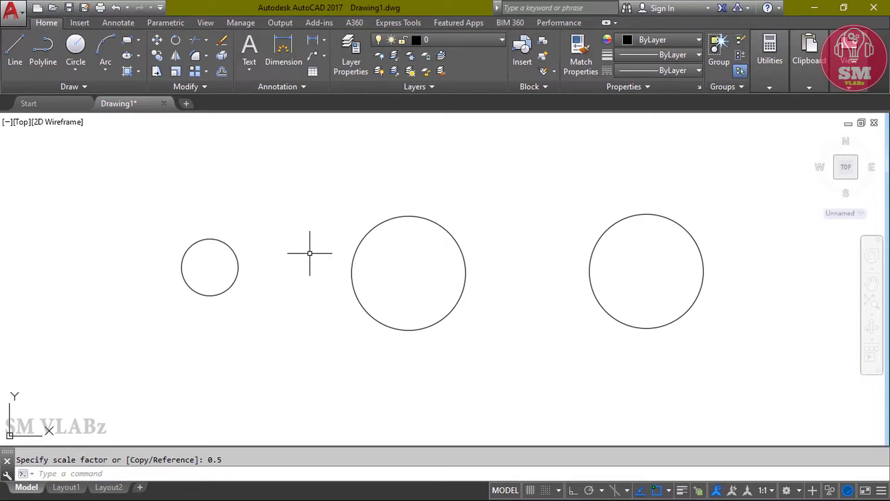
Step: Scale the right circle by a factor of 2 about its centre and recentre the circles
text(sc)
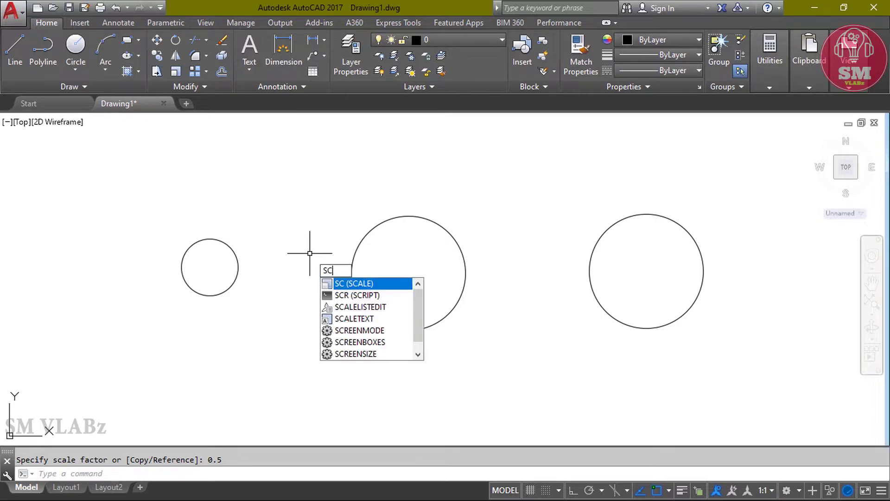
key(Escape)
key(Return)
click(638, 346)
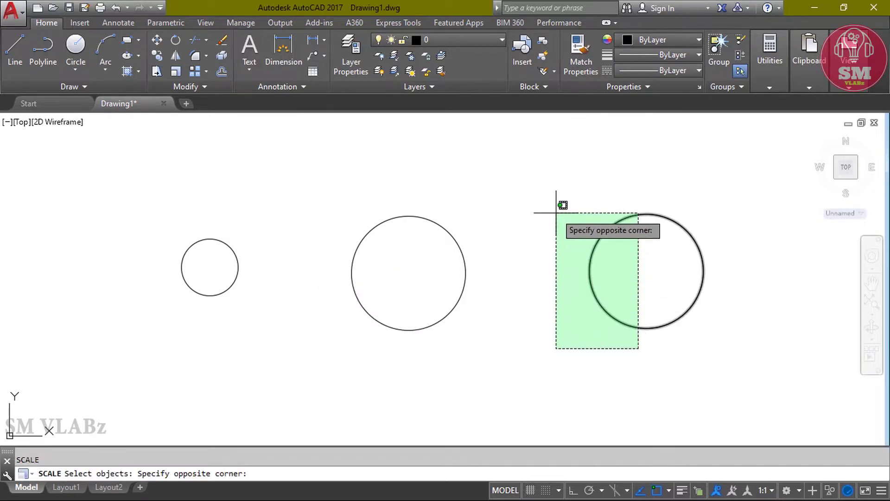
click(554, 208)
key(Return)
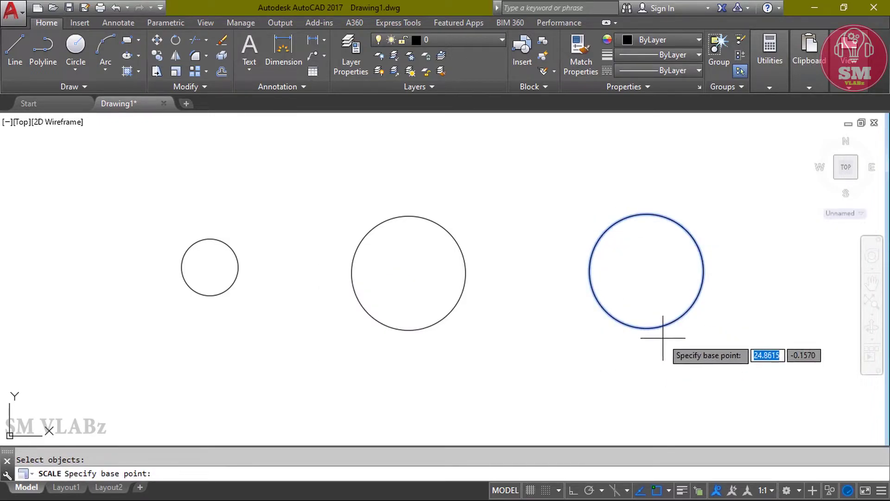
click(647, 271)
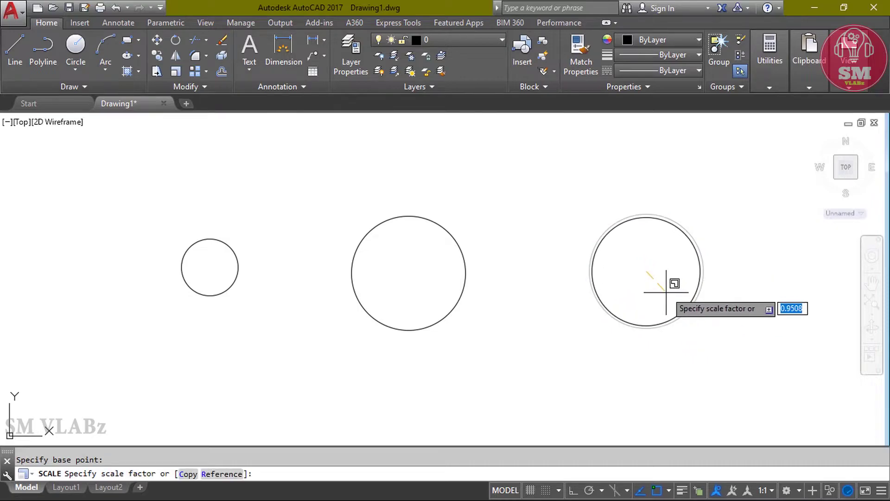
text(2)
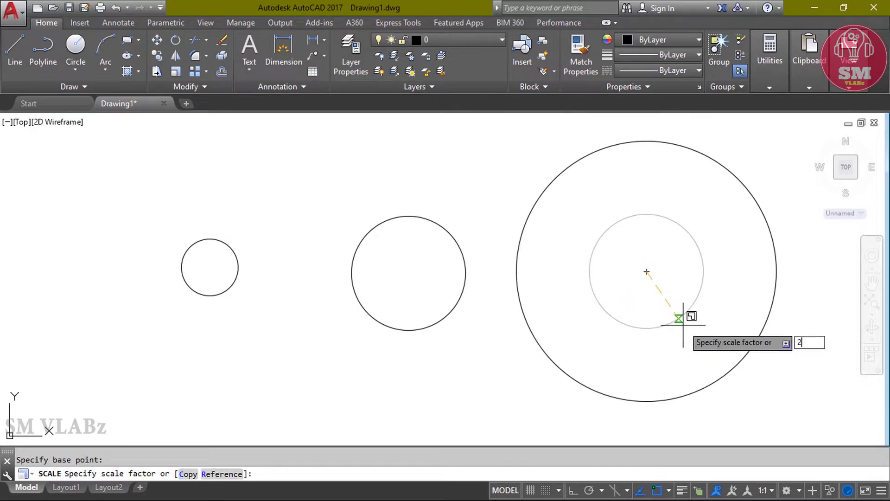
key(Return)
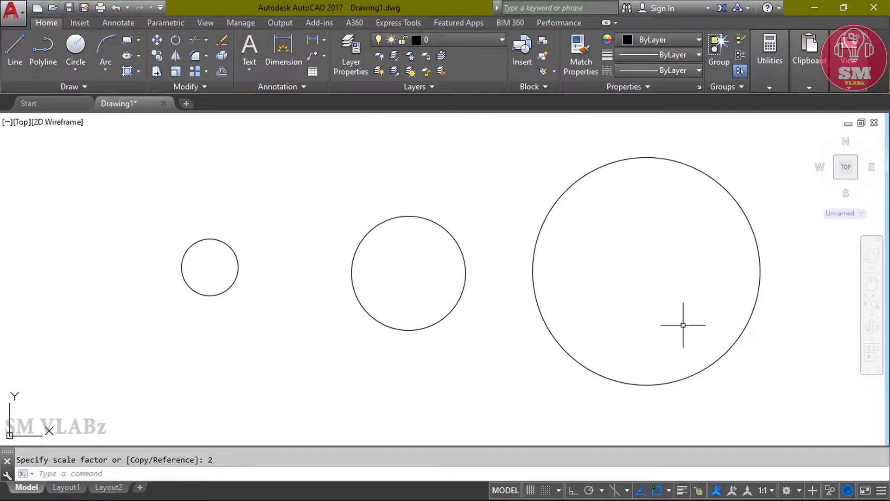
middle_drag(683, 325, 657, 307)
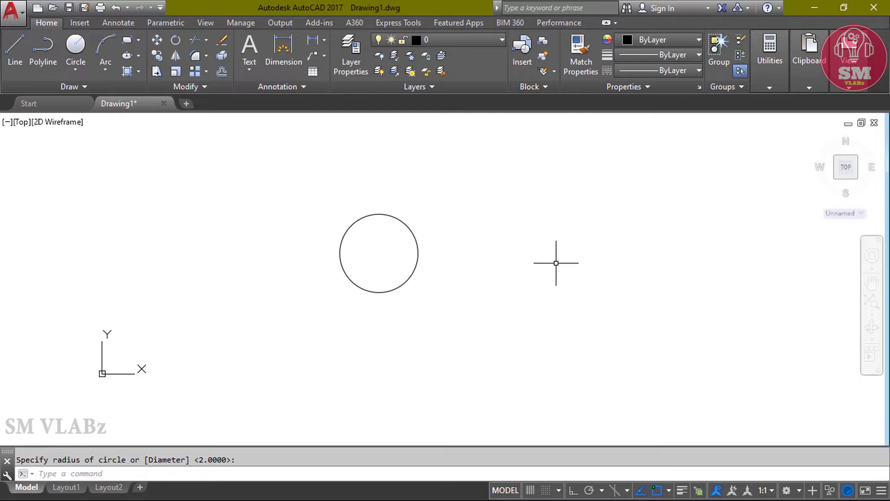
Step: Array the single circle into a 4-column by 3-row rectangular grid and close the array
click(206, 71)
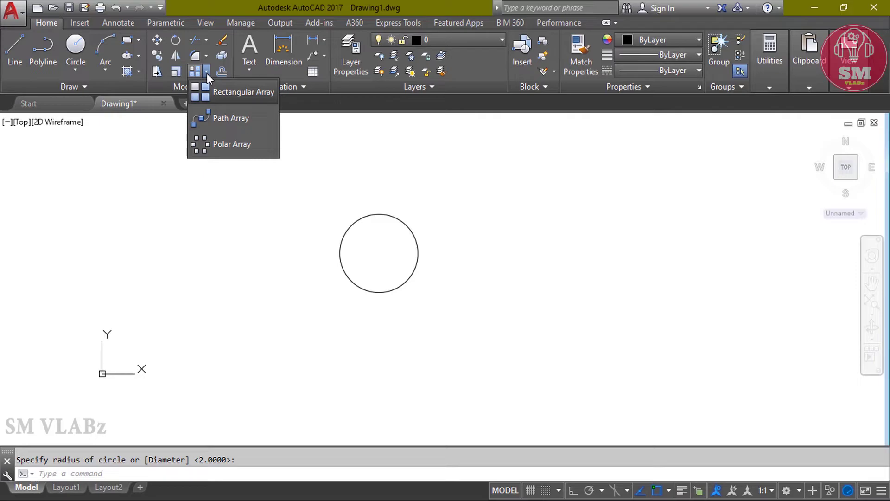
key(Escape)
key(Escape)
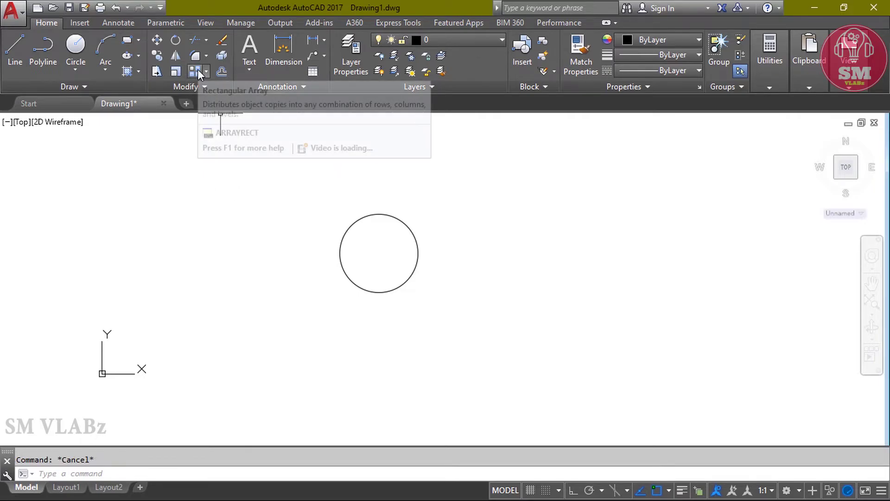
click(200, 74)
click(342, 259)
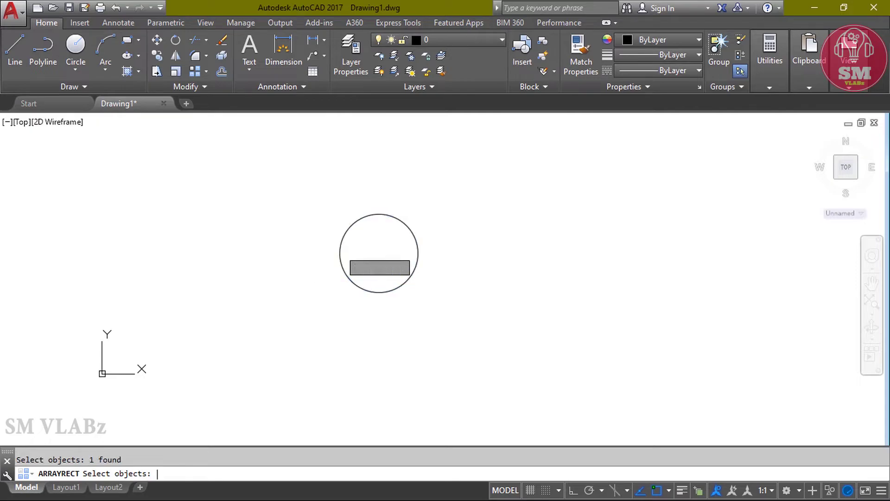
key(Return)
middle_drag(328, 249, 253, 312)
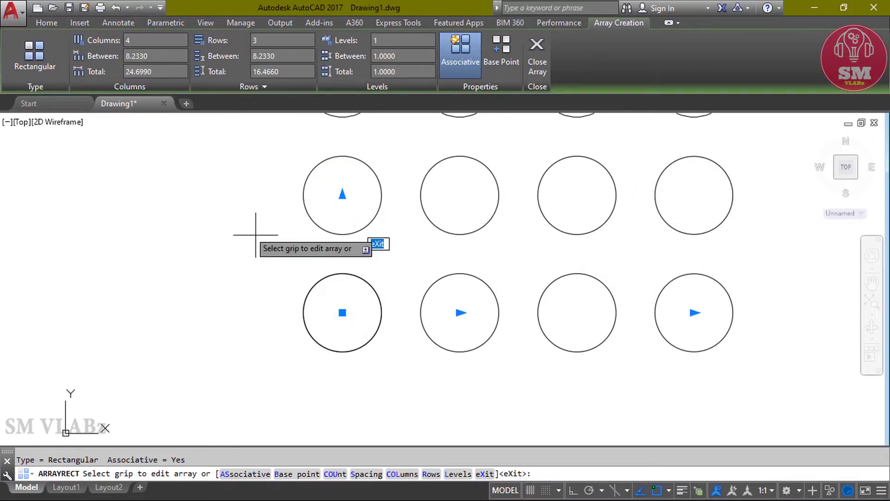
scroll(300, 229, up, 2)
scroll(543, 179, up, 2)
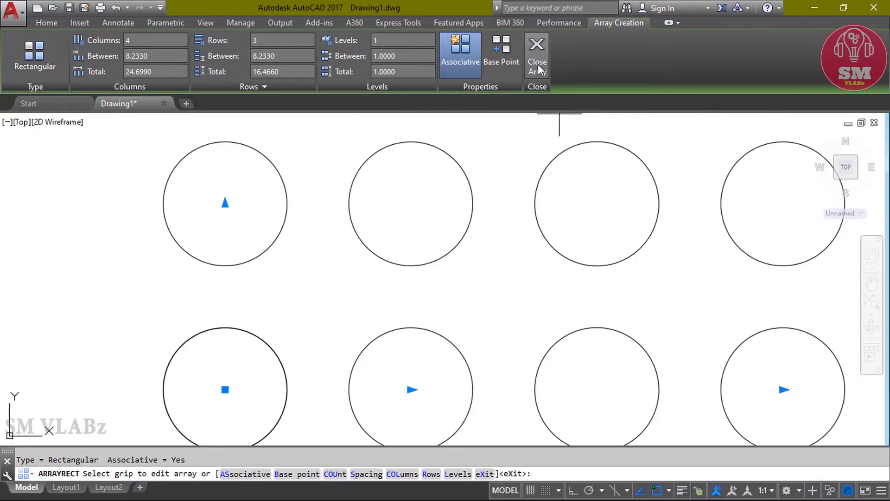
click(539, 69)
scroll(393, 171, down, 3)
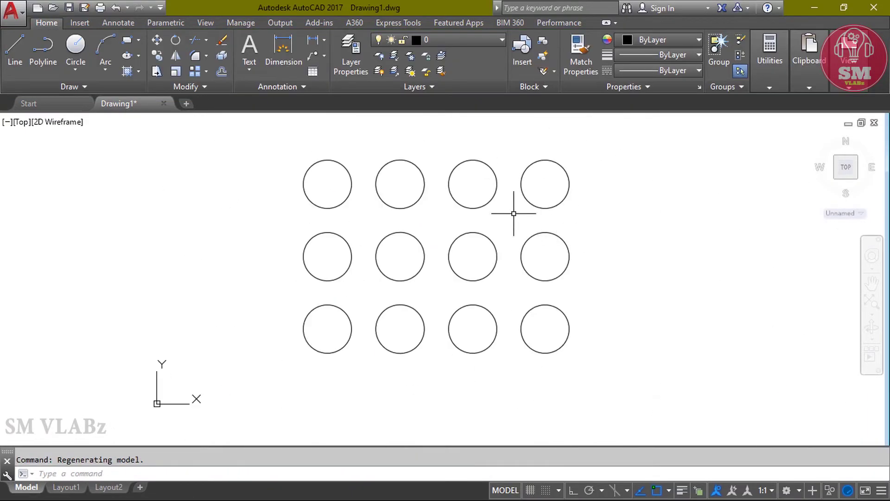
Step: Change the circle array to 6 columns and 4 rows
click(480, 208)
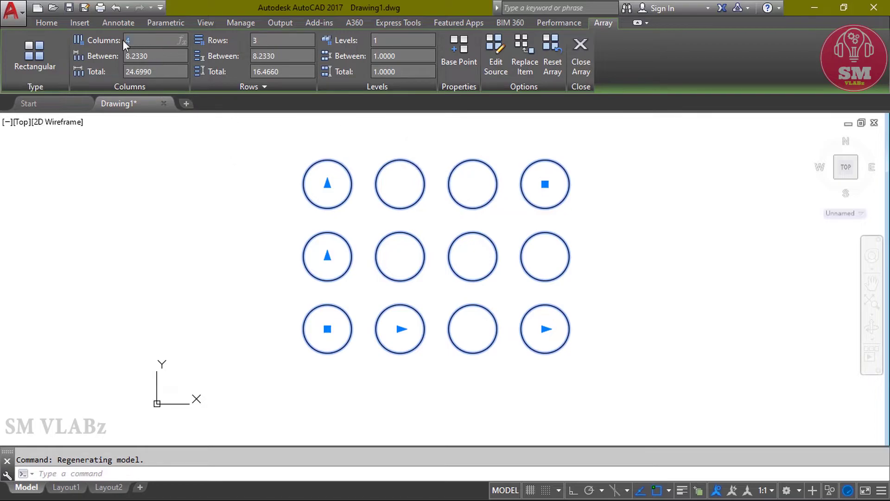
click(154, 37)
text(6)
click(267, 39)
text(4)
click(395, 36)
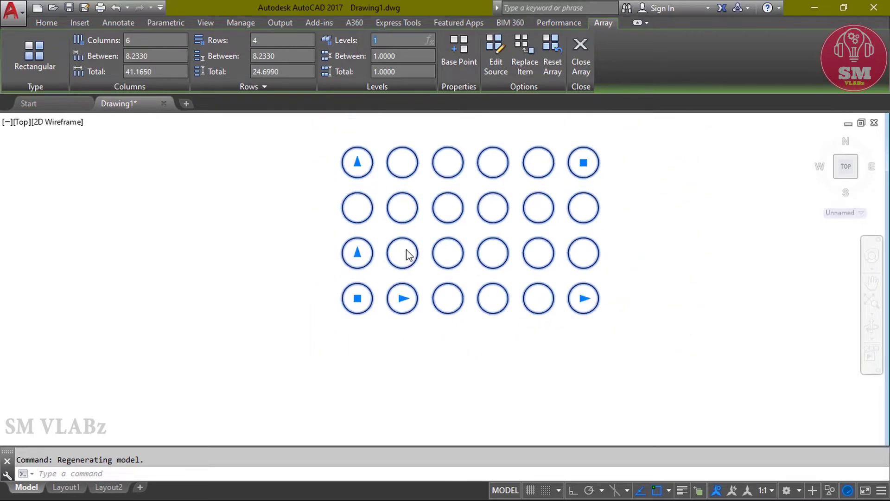
Step: Set both column and row spacing to 10 and close the array editor
click(163, 52)
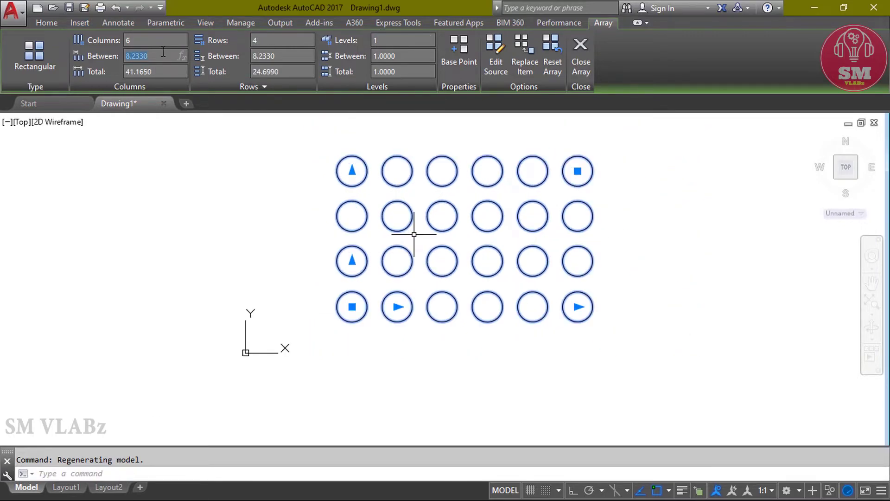
text(1)
text(0)
key(Return)
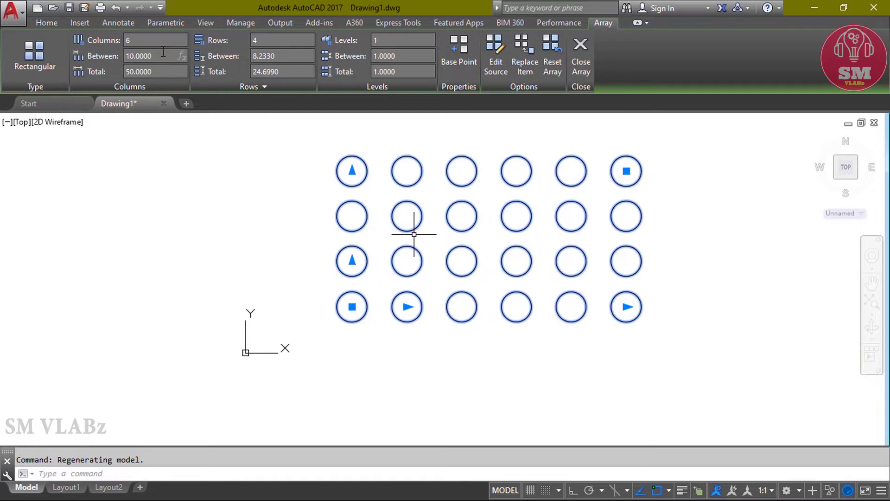
click(287, 55)
text(10)
key(Return)
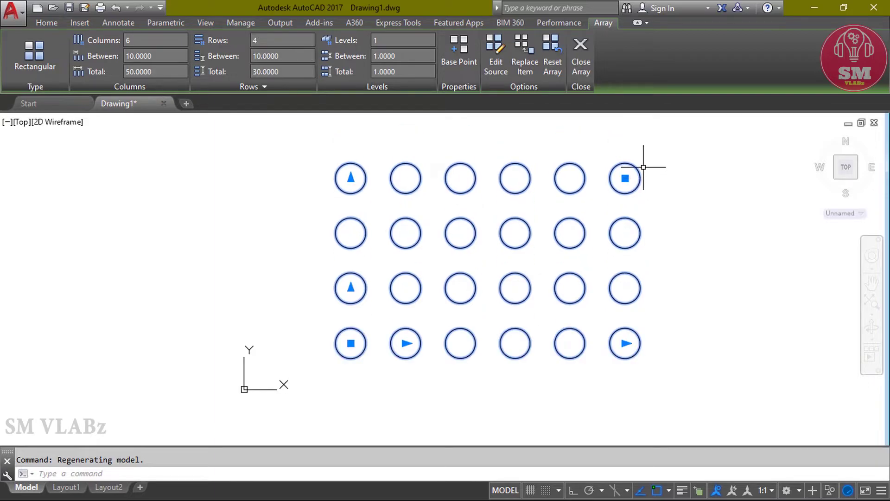
click(582, 68)
Step: Delete the circle array
scroll(596, 238, down, 4)
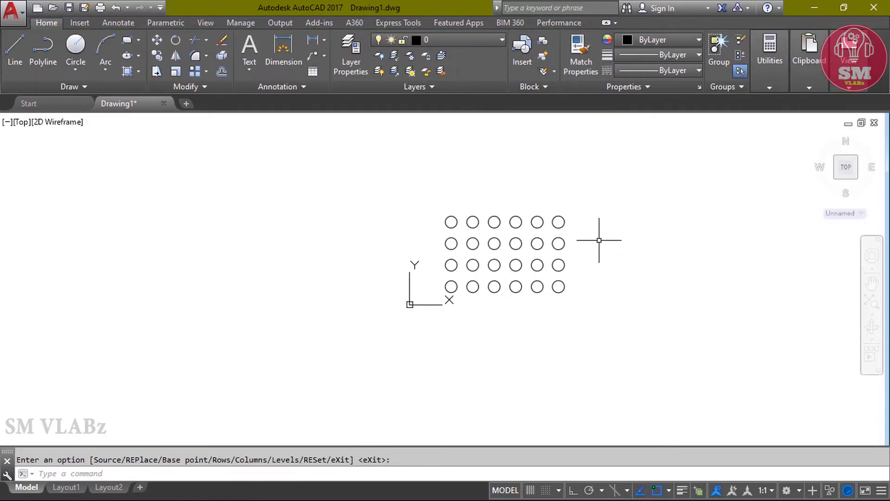
mouse_move(596, 238)
middle_down()
mouse_move(547, 243)
mouse_move(492, 344)
middle_up()
key(Delete)
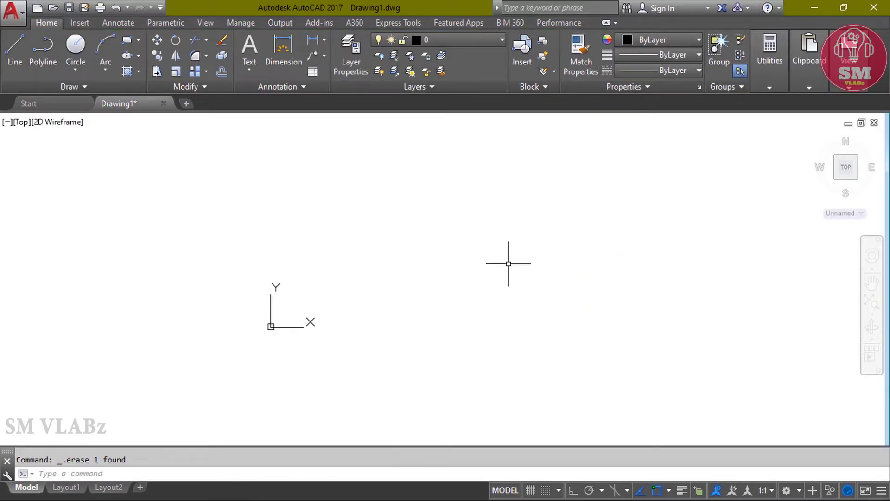
Step: Draw a large circle on the canvas
middle_drag(507, 259, 401, 260)
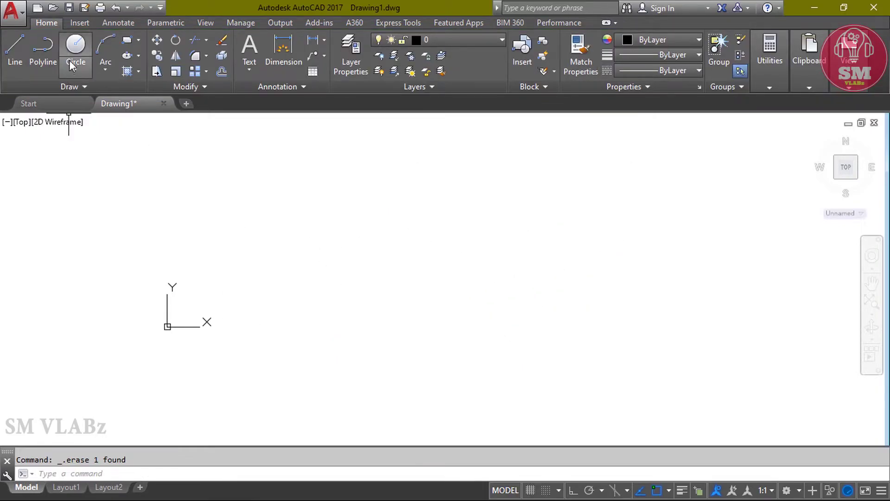
click(75, 46)
click(418, 257)
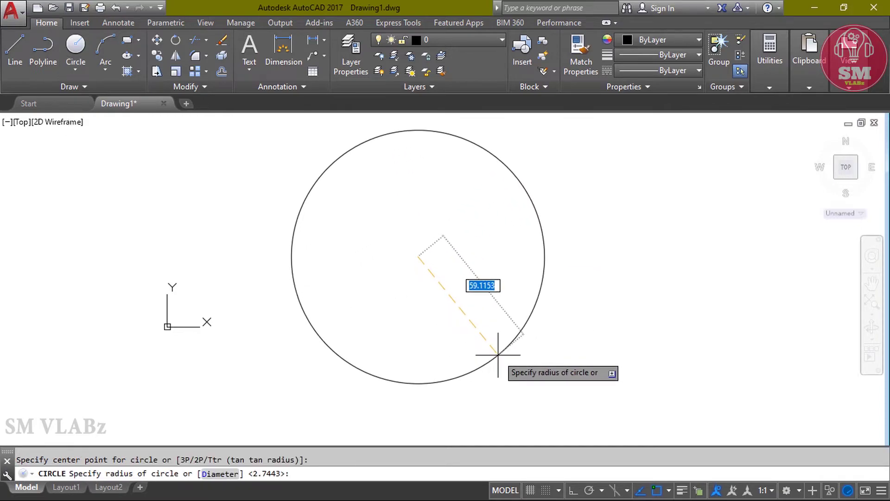
click(497, 353)
mouse_move(434, 254)
middle_down()
mouse_move(403, 260)
mouse_move(386, 252)
middle_up()
Step: Draw a small square at the circle's right edge
click(127, 69)
click(485, 294)
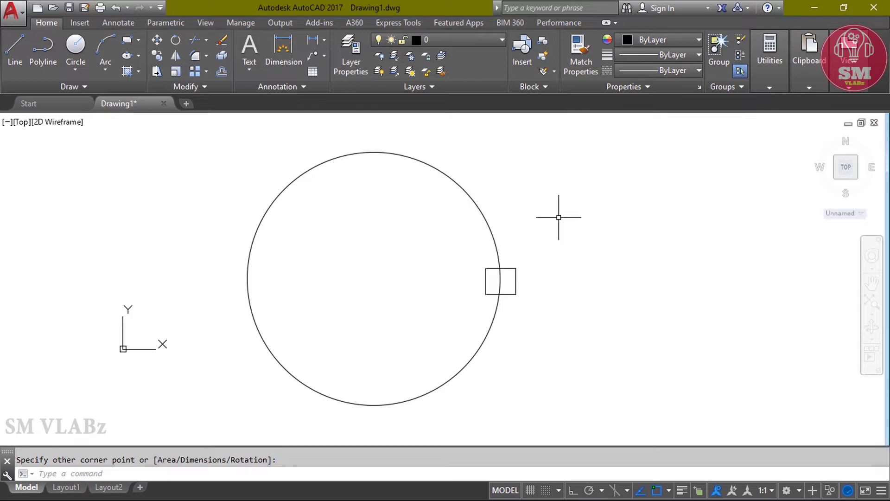
key(Escape)
middle_drag(559, 217, 531, 228)
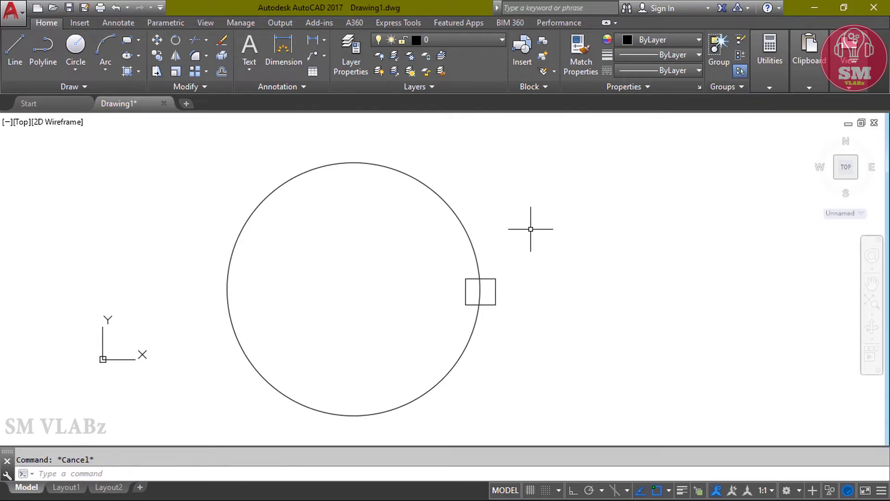
Step: Start an array with AR and window-select the square as its object
text(ar)
key(Return)
click(515, 338)
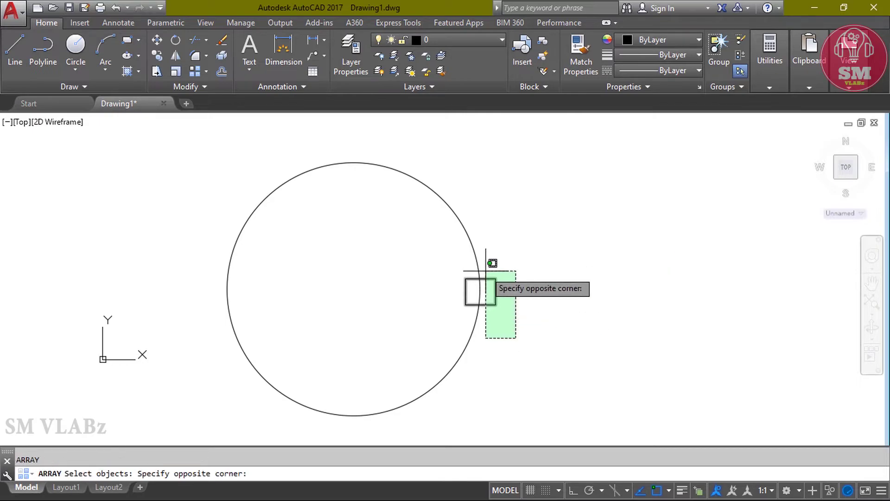
click(485, 271)
key(Return)
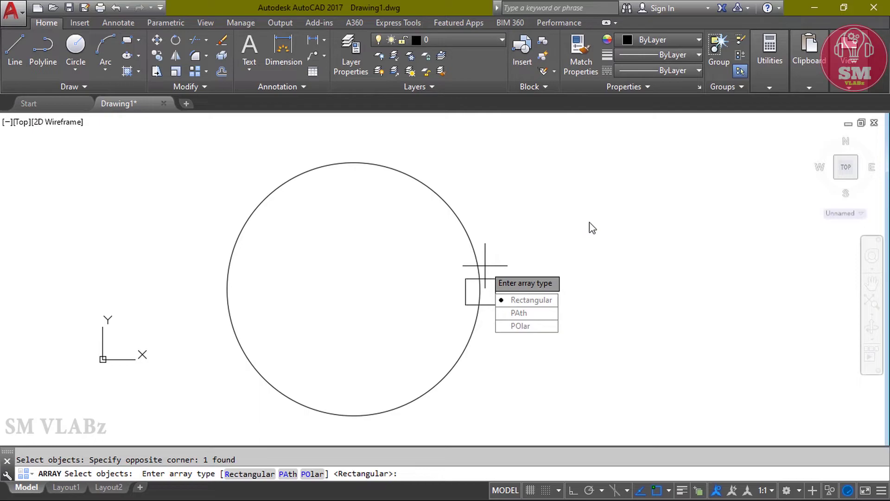
Step: Make it a polar array centred on the circle with 10 items
text(p)
text(o)
key(Return)
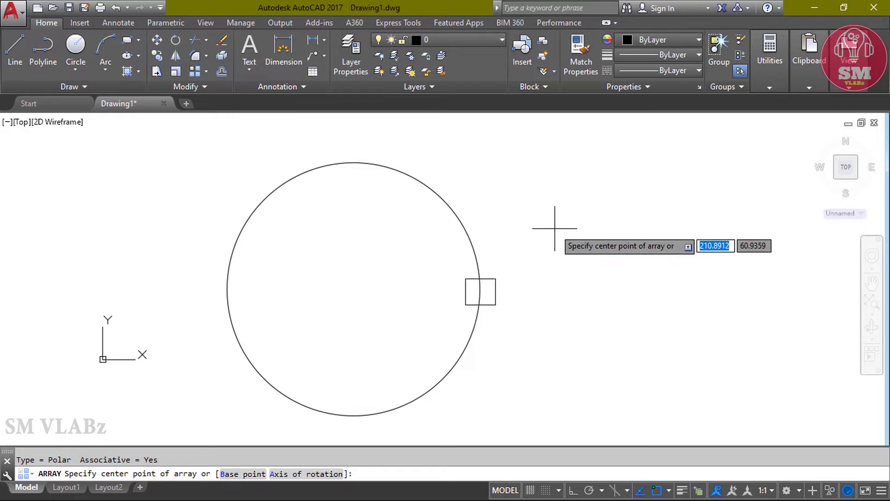
click(353, 289)
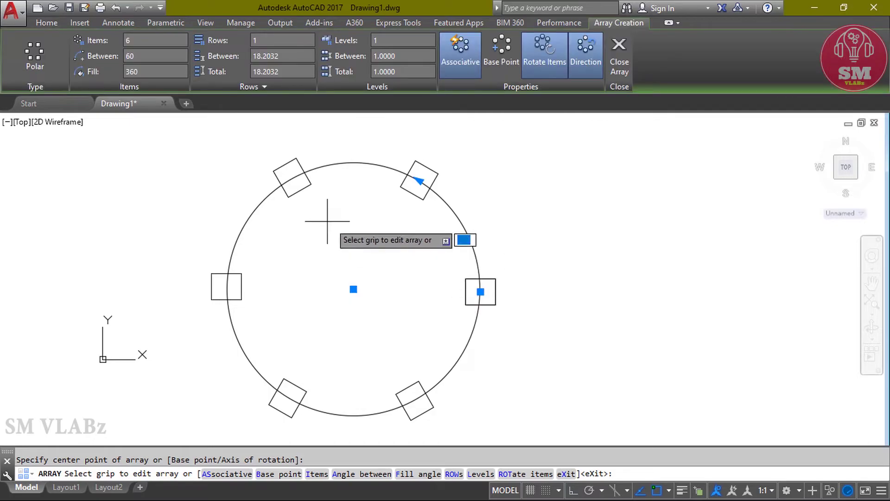
click(153, 40)
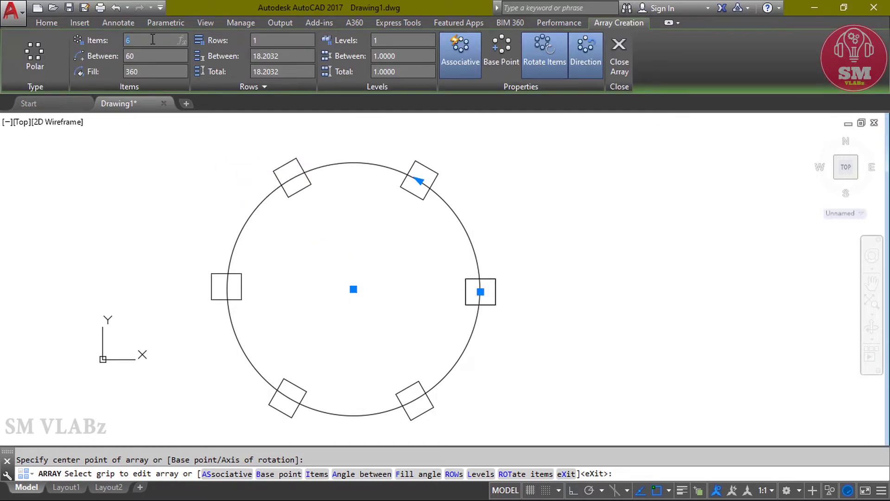
text(10)
key(Return)
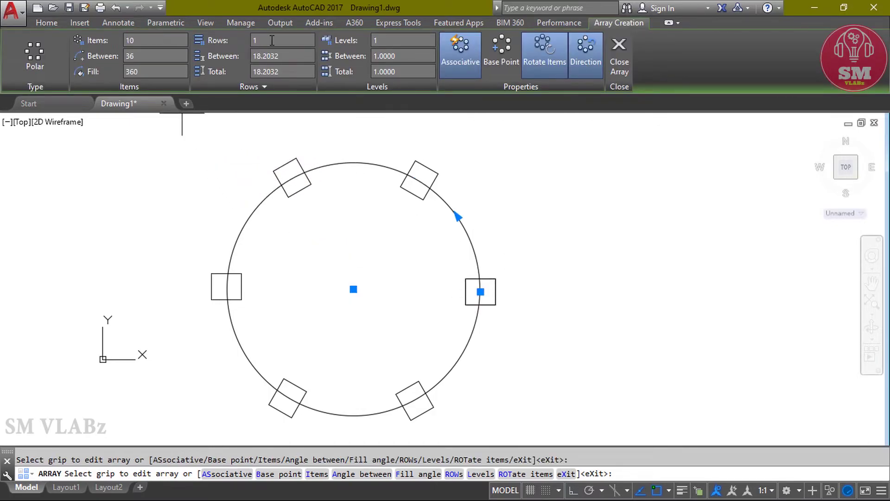
Step: Give the polar array 3 rows spaced 30 apart and close it
click(272, 41)
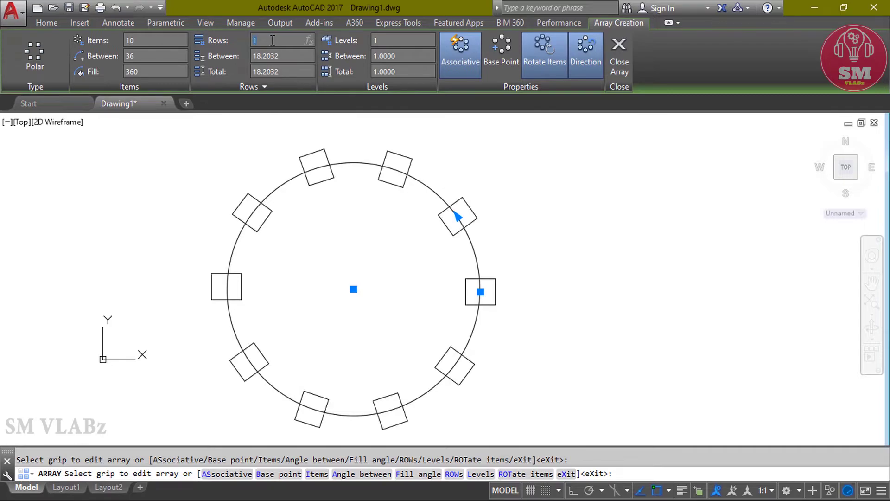
text(3)
key(Return)
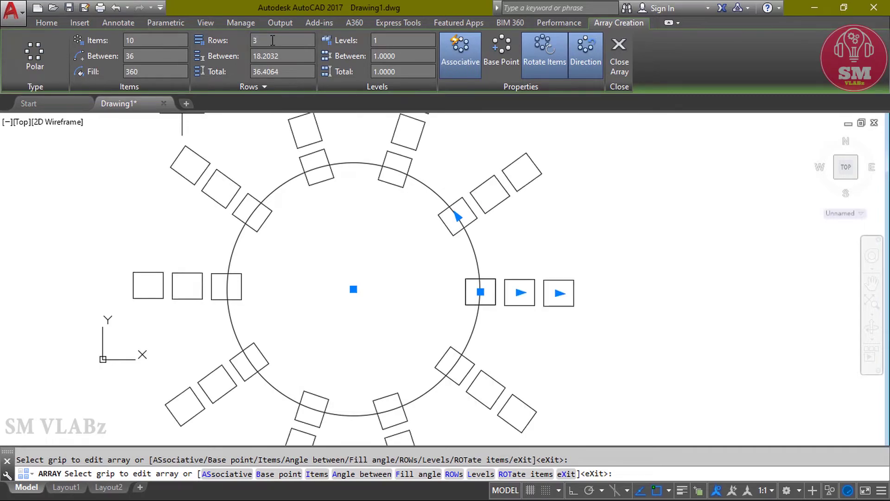
click(286, 56)
text(30)
key(Return)
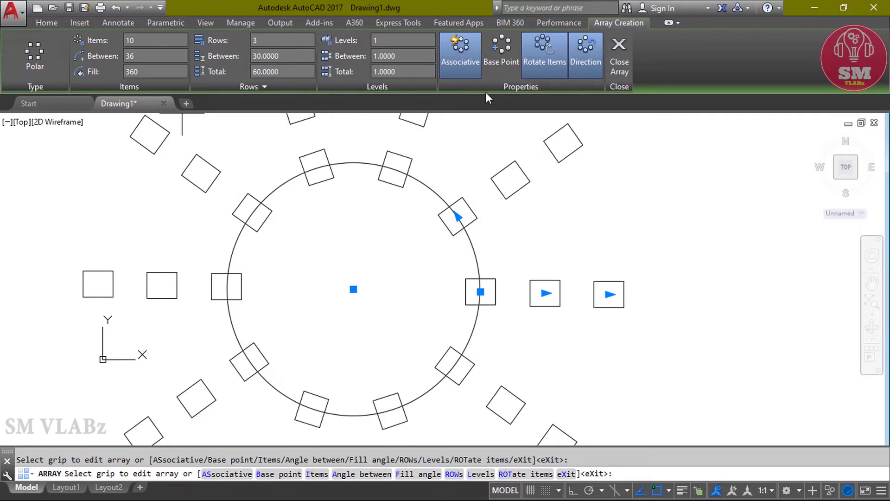
click(613, 66)
scroll(556, 232, down, 4)
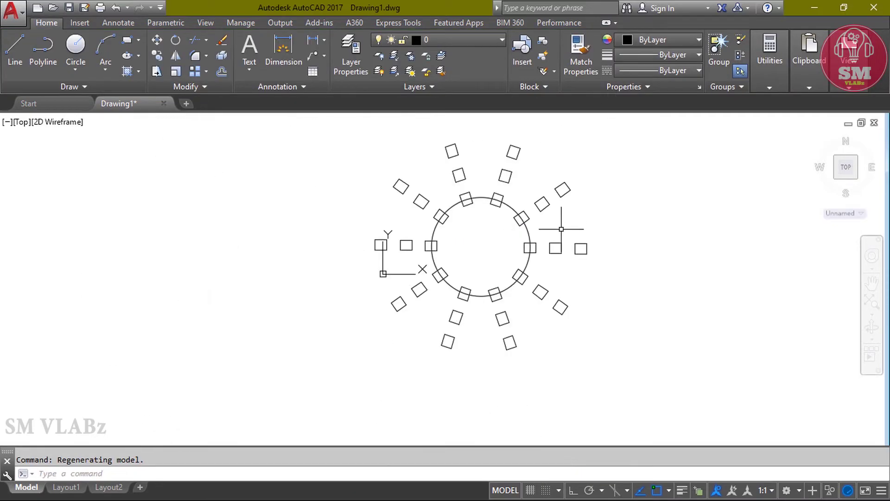
scroll(603, 236, up, 2)
middle_drag(617, 225, 612, 237)
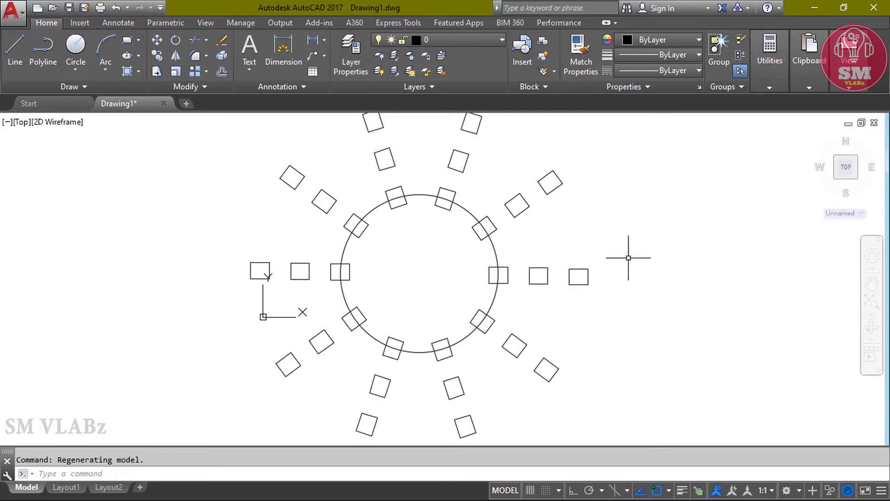
Step: Path-array the small circle along the bent polyline into nine circles, 105.7753 apart
text(a)
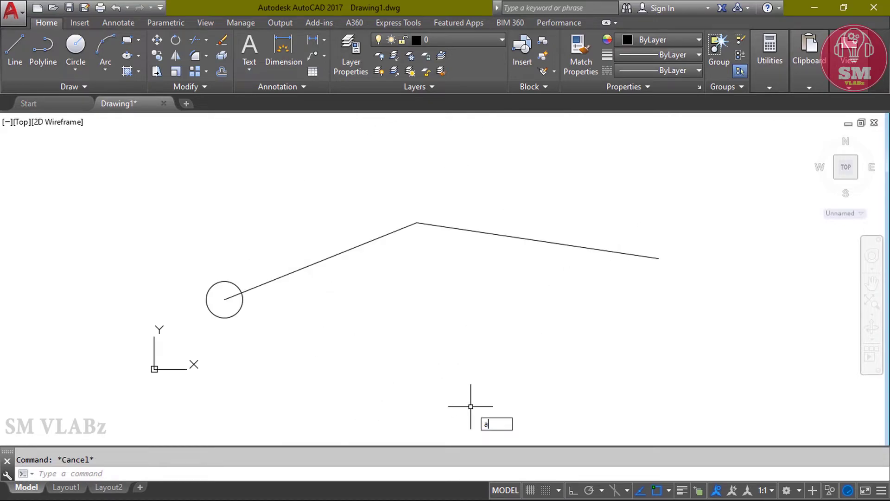
text(r)
key(Return)
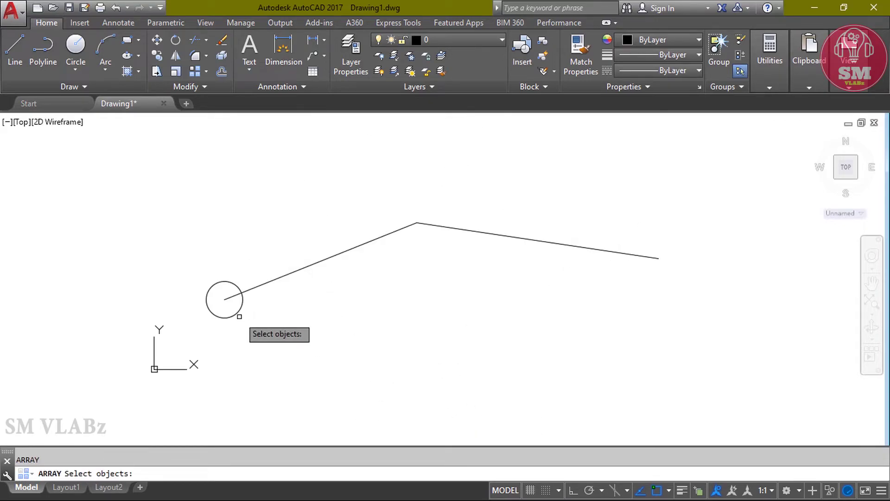
click(239, 307)
key(Return)
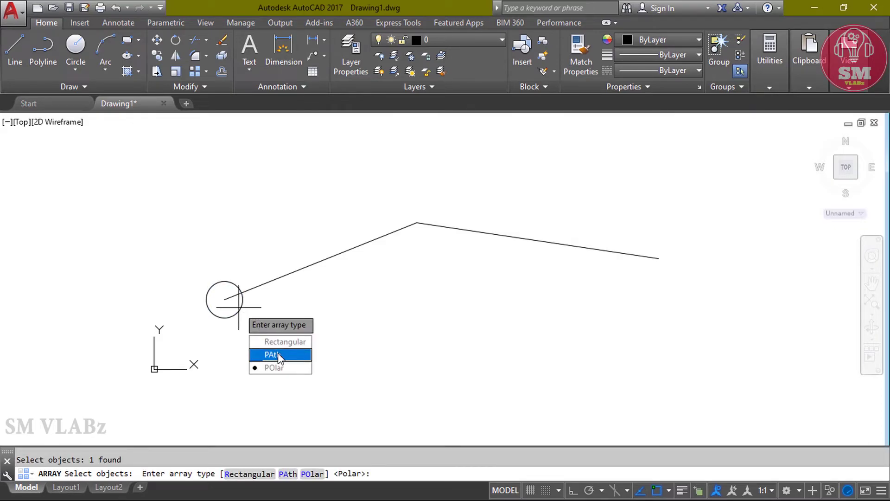
click(278, 352)
click(274, 280)
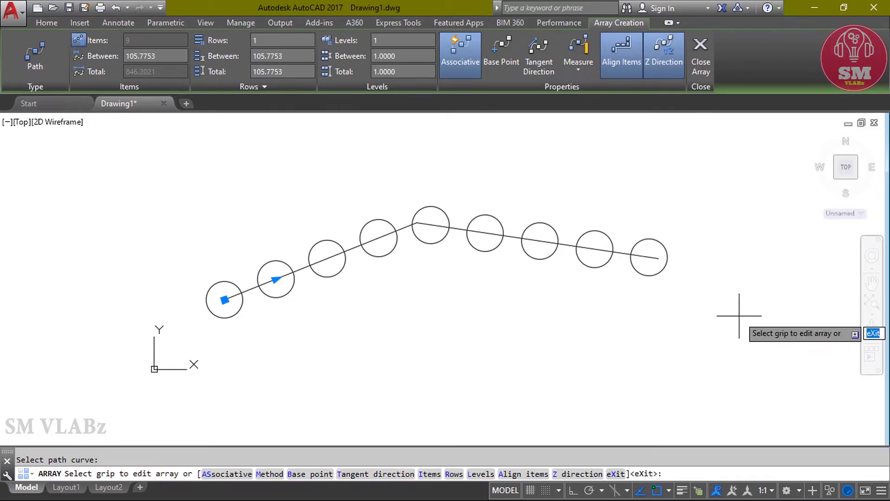
click(695, 67)
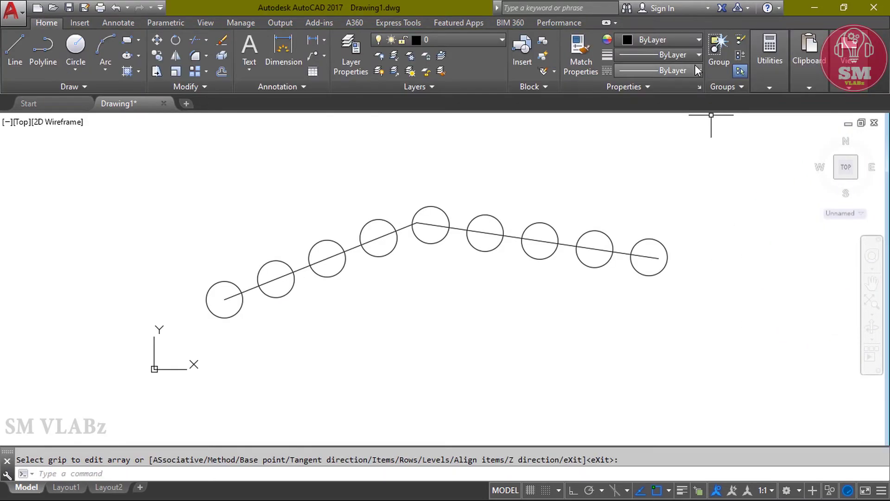
scroll(650, 208, down, 4)
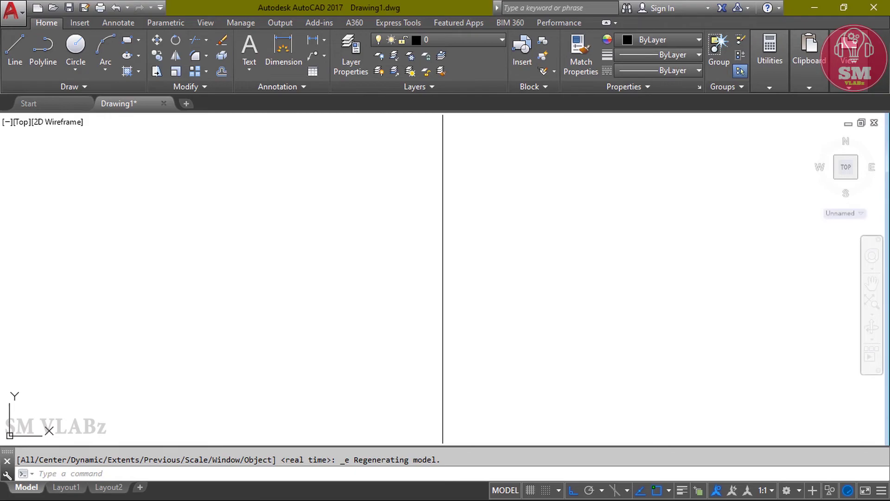
Step: Offset the vertical line 2 units to the right and left, making three parallel lines
scroll(465, 210, down, 2)
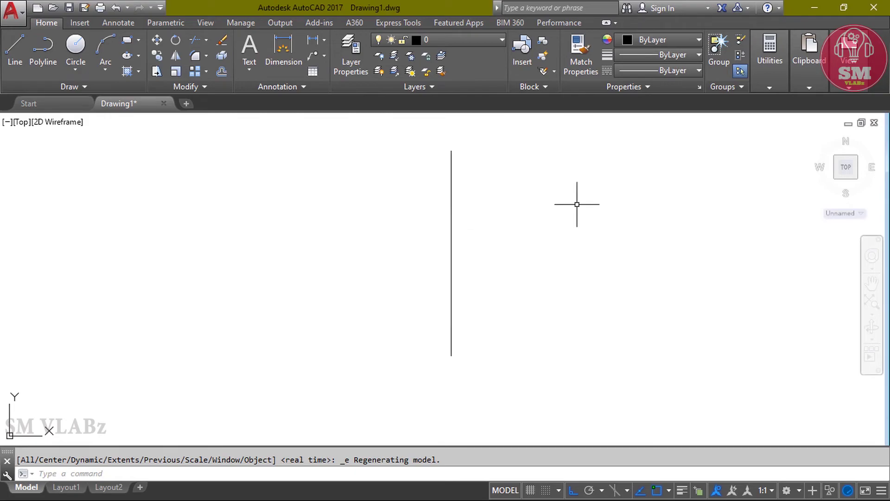
middle_drag(576, 200, 475, 221)
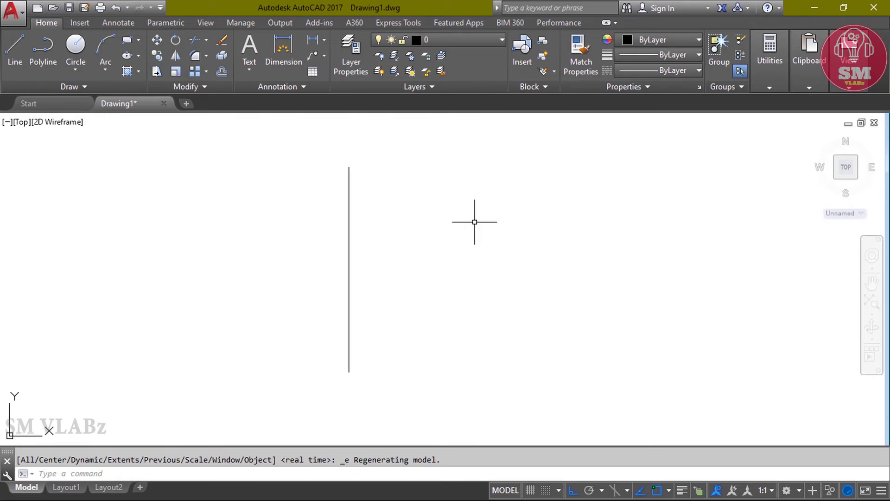
middle_drag(475, 221, 401, 249)
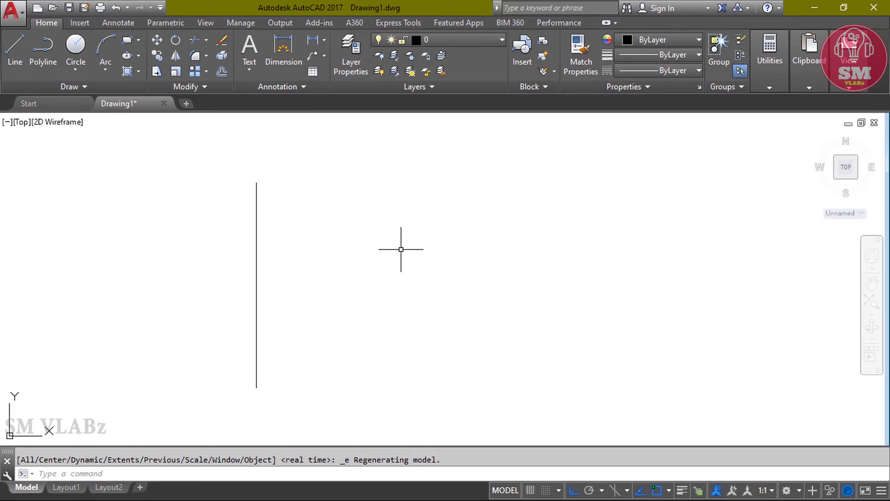
key(Escape)
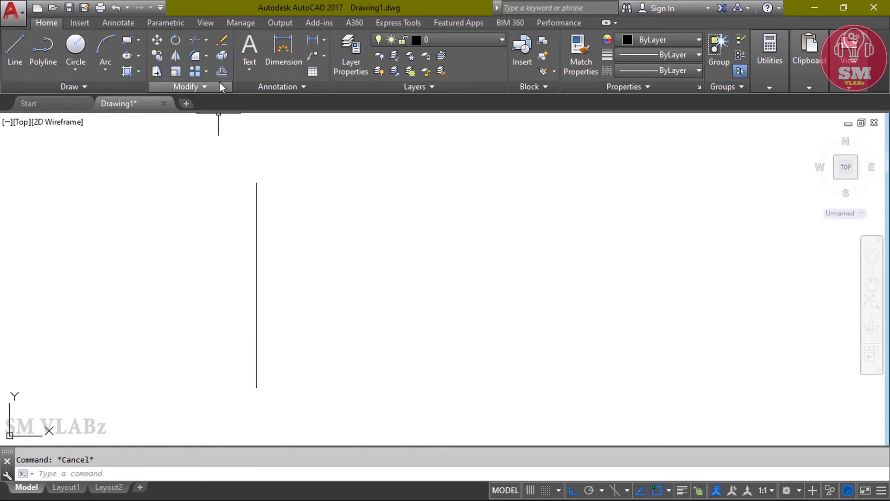
click(221, 71)
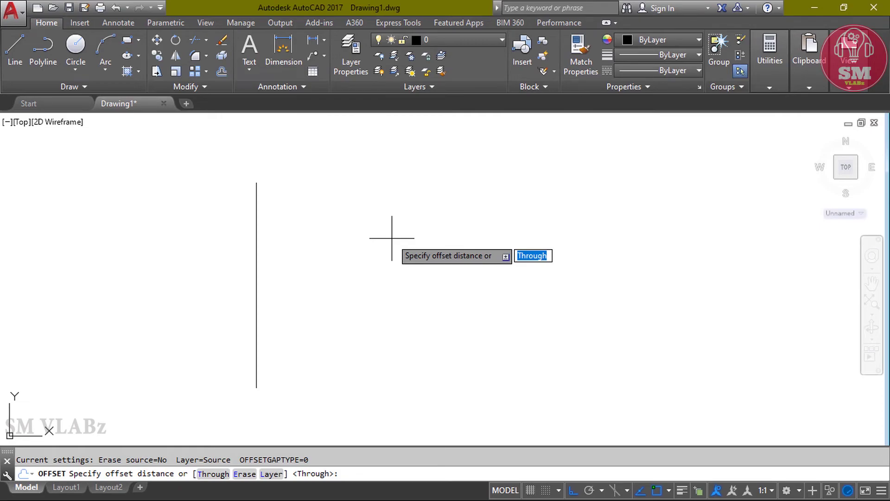
text(2)
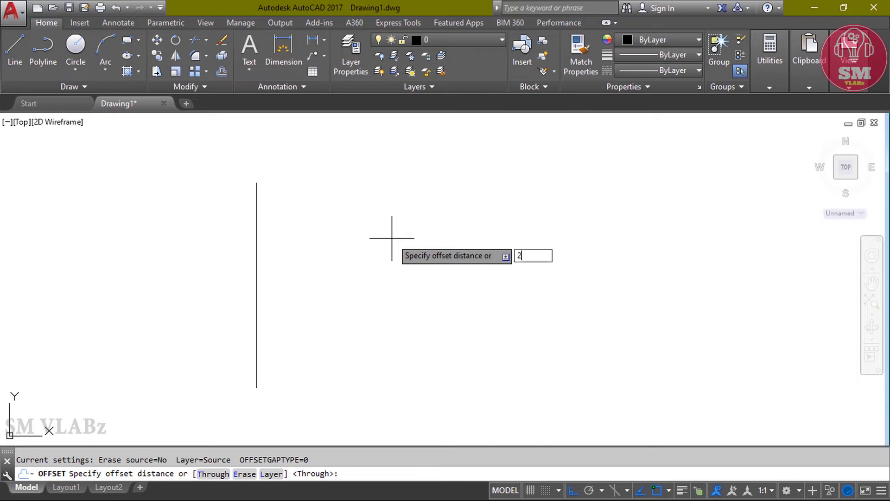
key(Return)
click(257, 211)
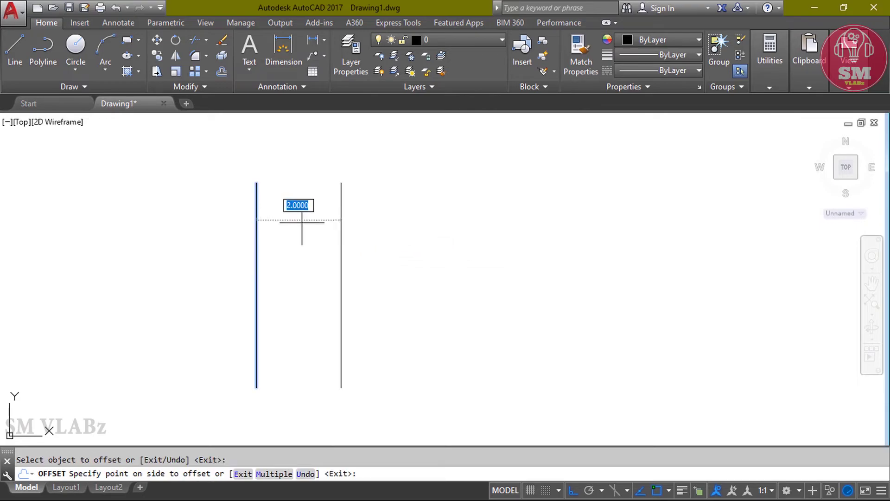
click(367, 216)
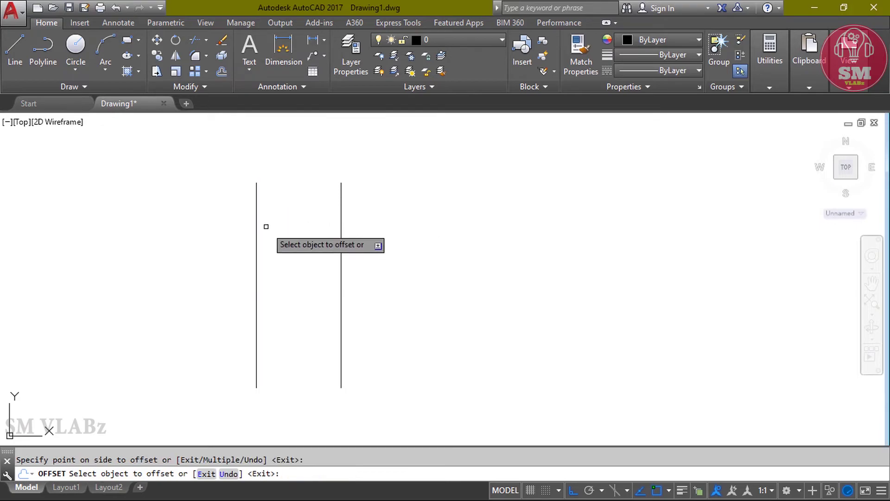
click(256, 226)
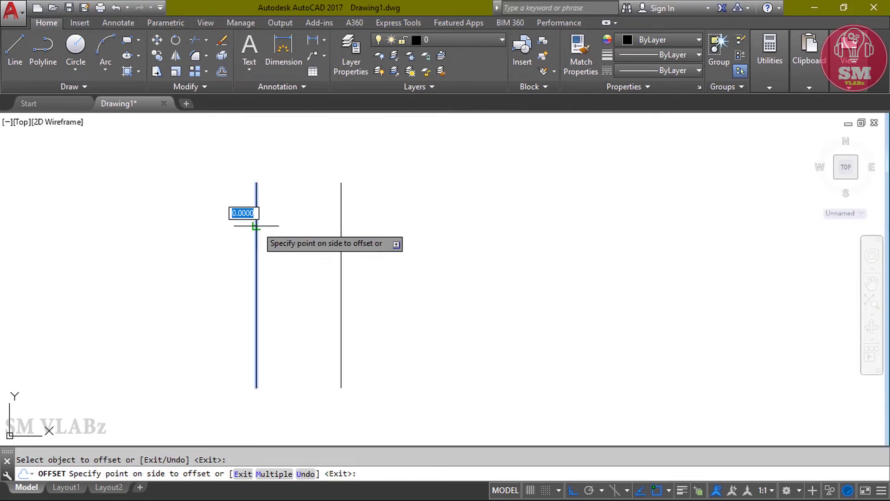
click(120, 224)
scroll(445, 266, down, 3)
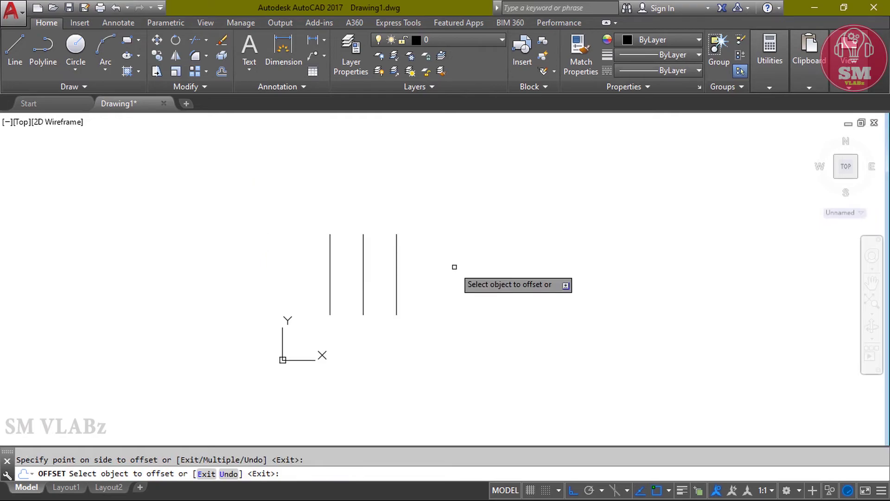
key(Escape)
Step: Offset three more parallel lines 1 unit apart beside the existing lines
mouse_move(453, 264)
middle_down()
mouse_move(388, 257)
mouse_move(389, 286)
mouse_move(422, 311)
middle_up()
scroll(379, 276, up, 2)
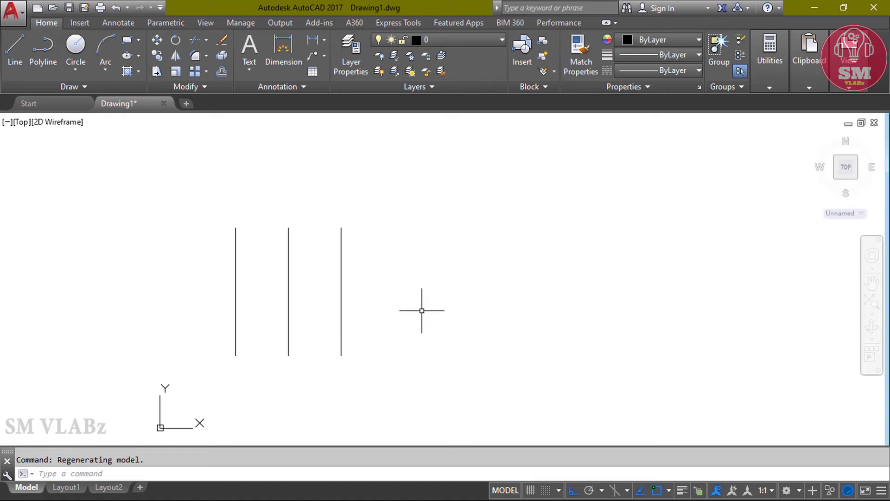
text(o)
key(Return)
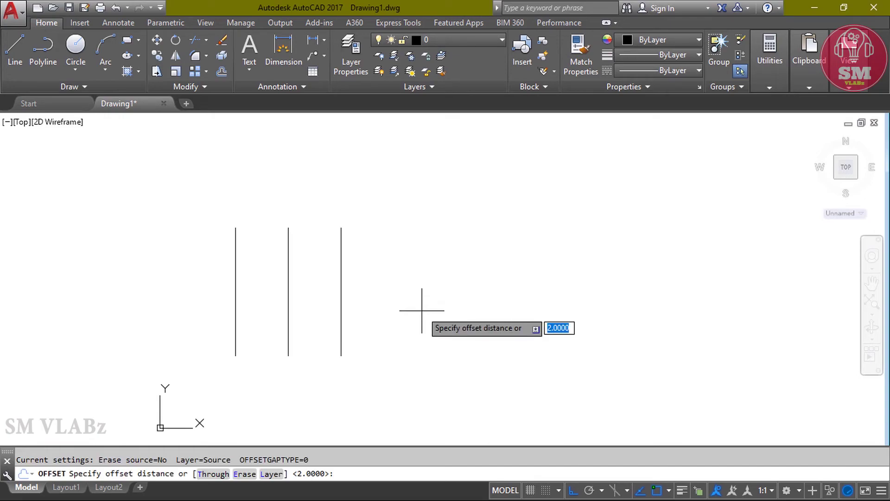
text(1)
key(Return)
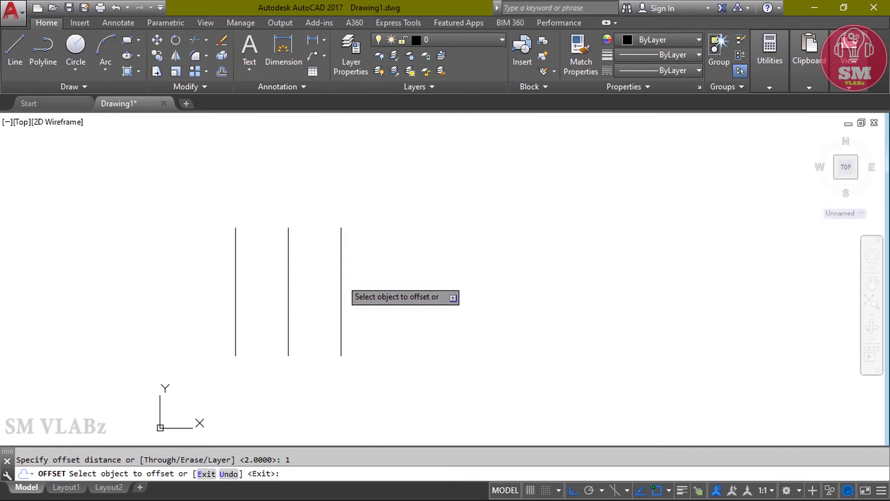
click(341, 279)
click(468, 282)
click(366, 284)
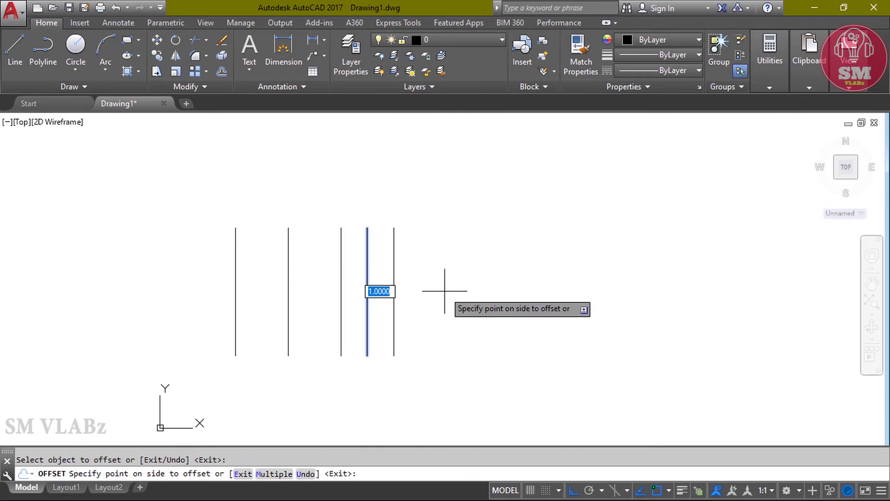
click(453, 288)
click(339, 300)
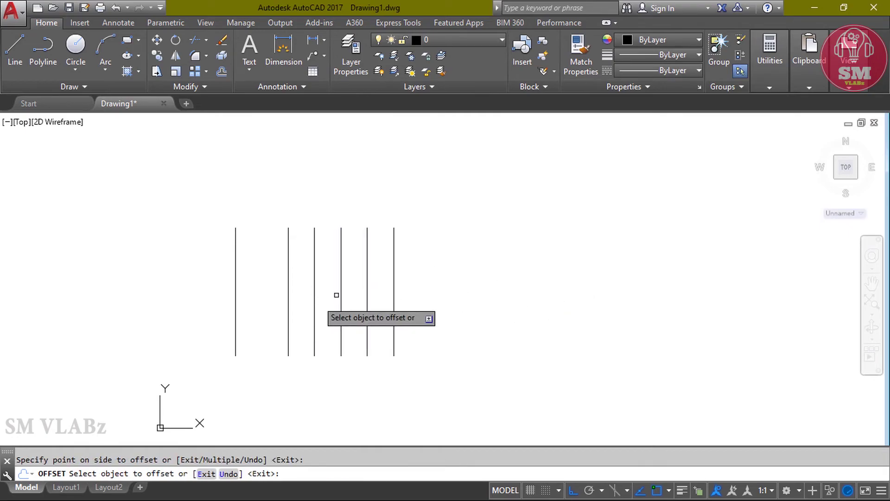
key(Escape)
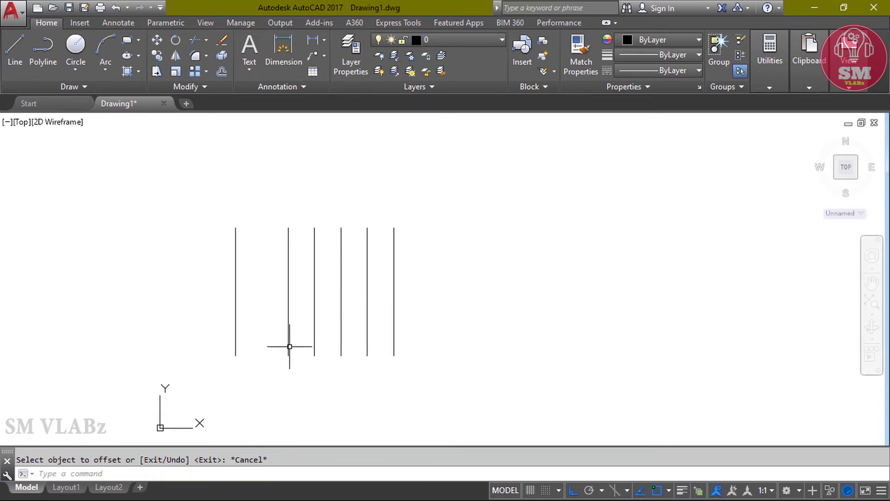
scroll(290, 346, up, 2)
middle_drag(378, 318, 399, 338)
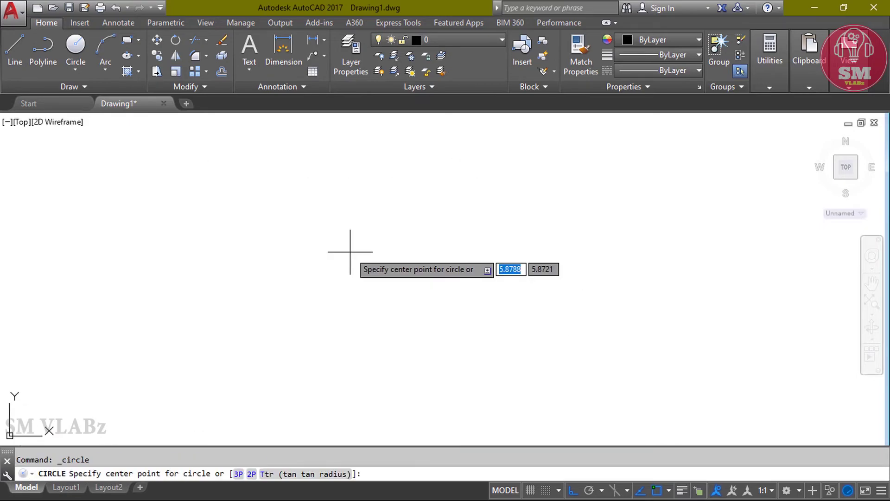
Step: Draw a circle with radius 10
click(351, 252)
text(1)
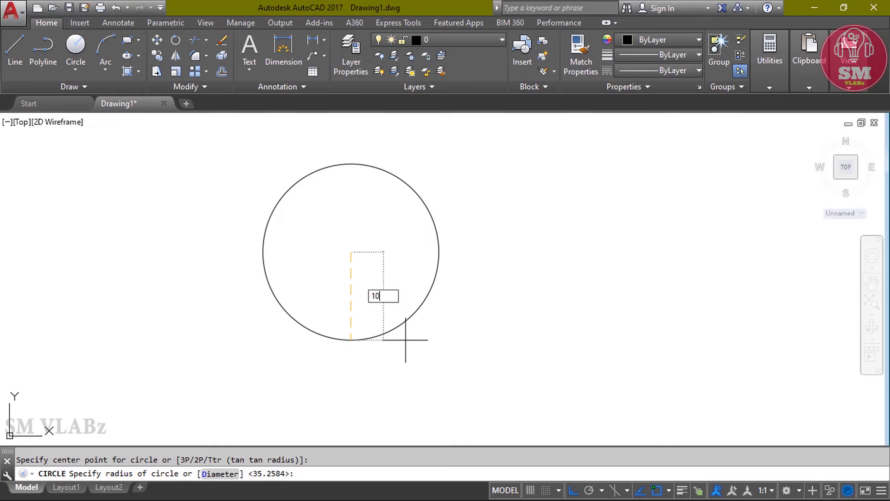
text(0)
key(Return)
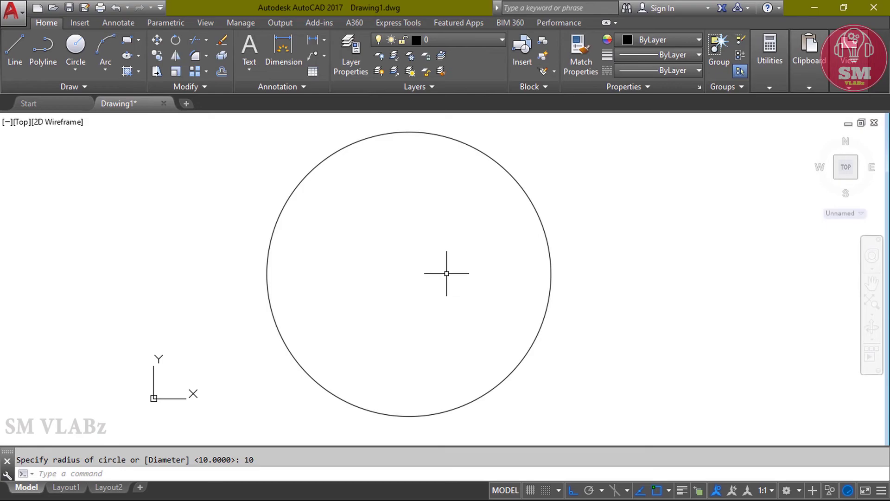
Step: Offset the circle 2 units outward and 2 units inward
text(o)
key(Return)
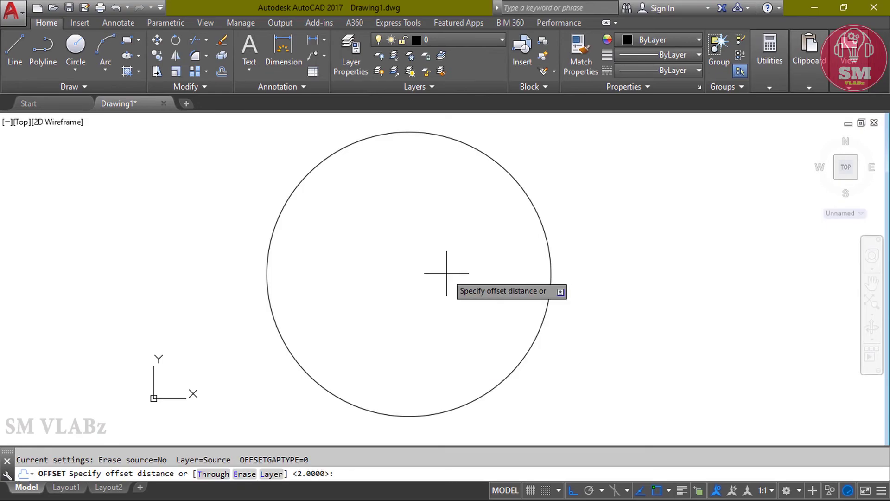
text(2)
key(Return)
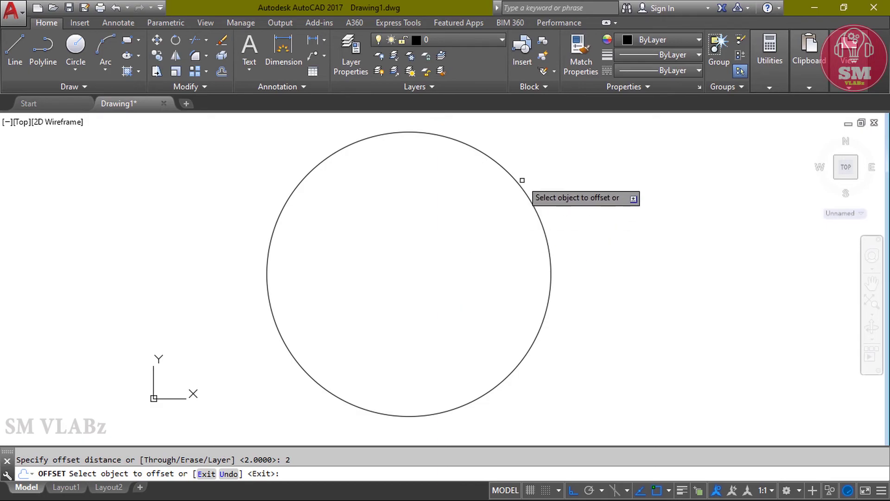
click(518, 182)
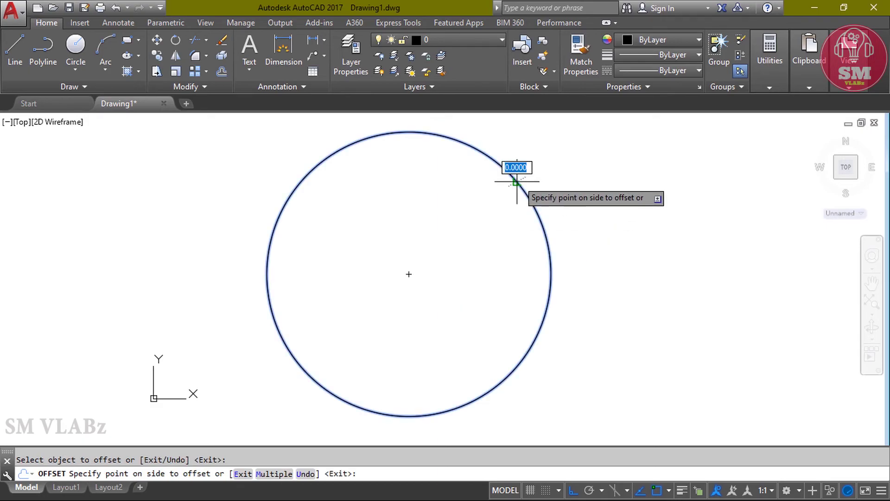
click(571, 156)
click(523, 188)
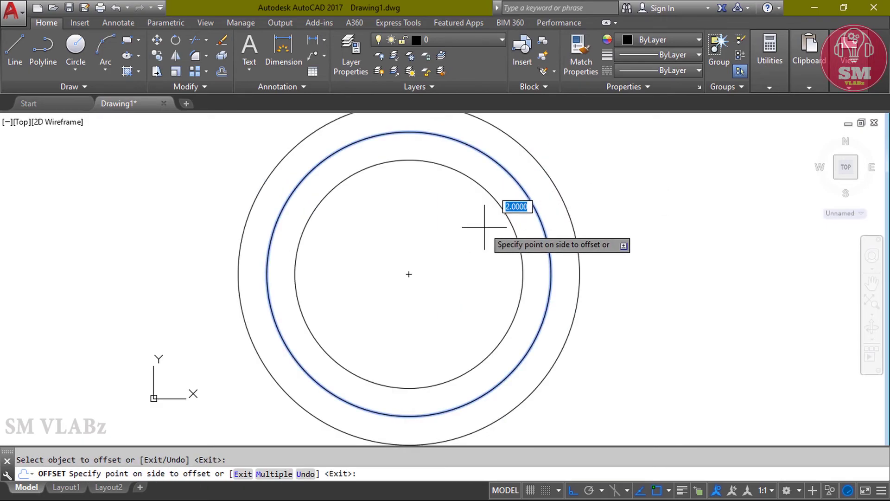
click(480, 225)
key(Escape)
middle_drag(472, 241, 433, 294)
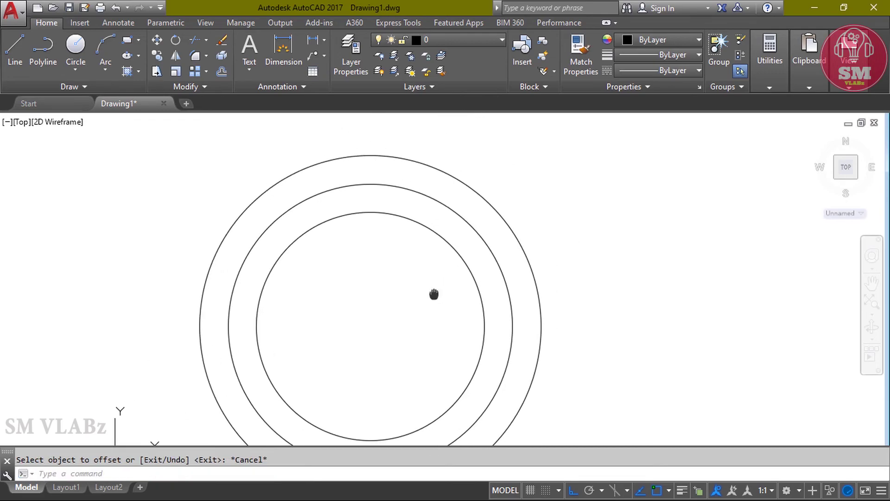
Step: Add radius dimensions R12.0000, R10.0000 and R8.0000 to the outer, middle and inner circles
click(324, 40)
click(337, 169)
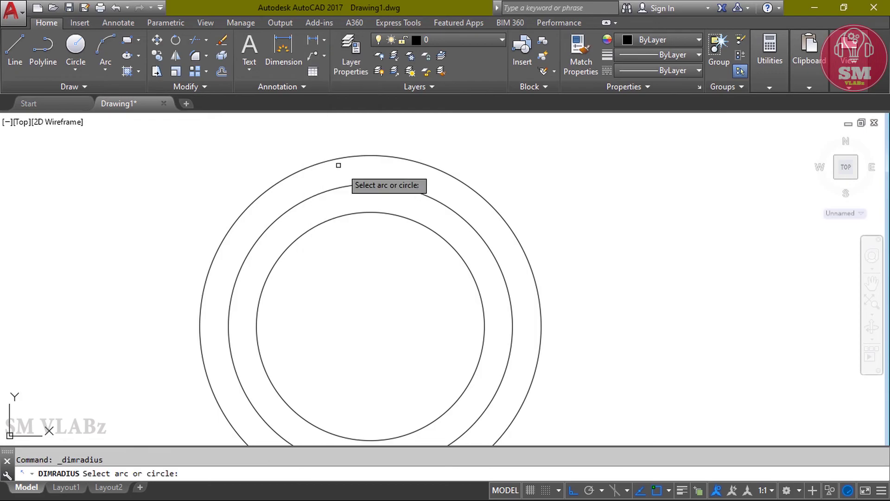
click(464, 184)
click(517, 154)
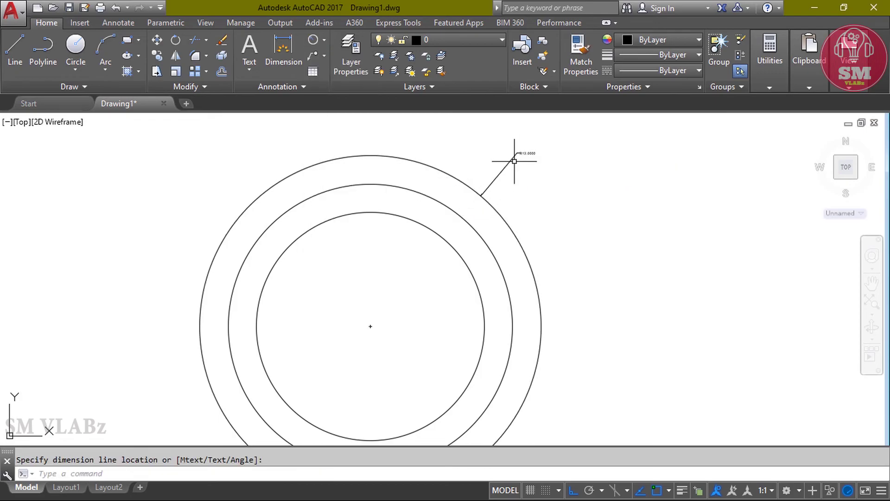
key(Return)
click(484, 239)
click(542, 207)
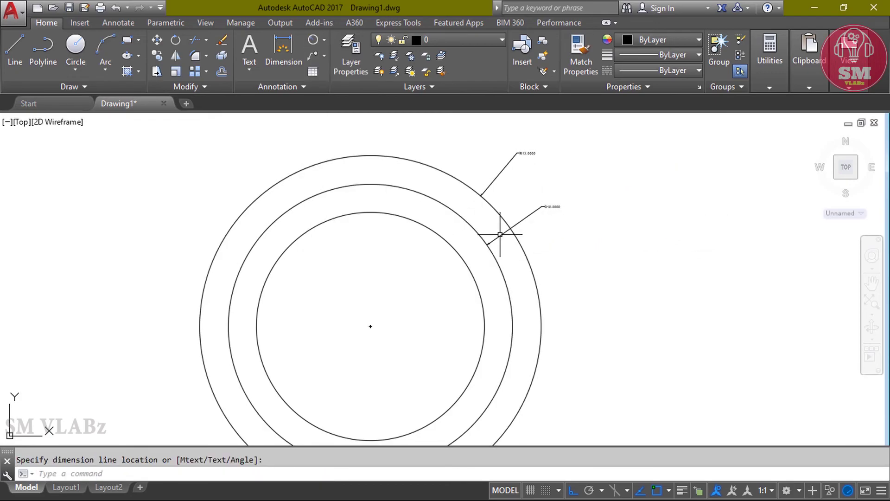
key(Return)
click(459, 254)
click(562, 251)
Step: Zoom to fit all three dimensioned circles in view
scroll(563, 251, up, 1)
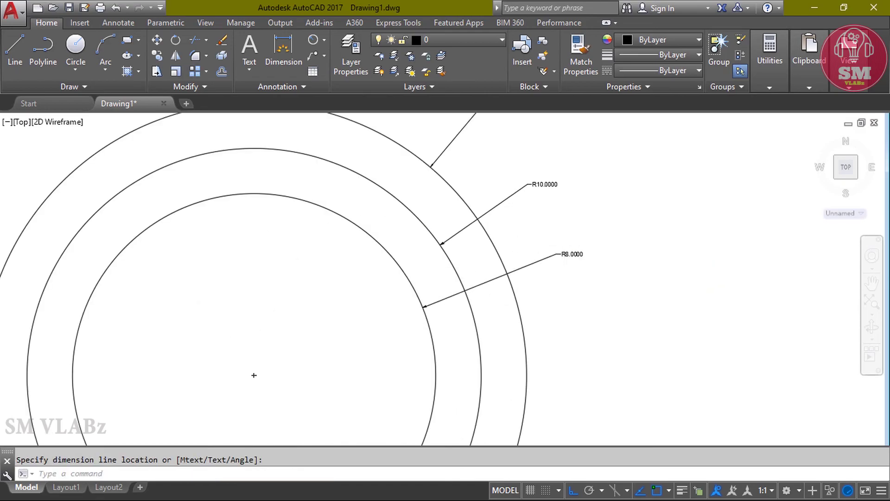
scroll(572, 204, up, 1)
scroll(577, 260, up, 1)
scroll(577, 295, up, 1)
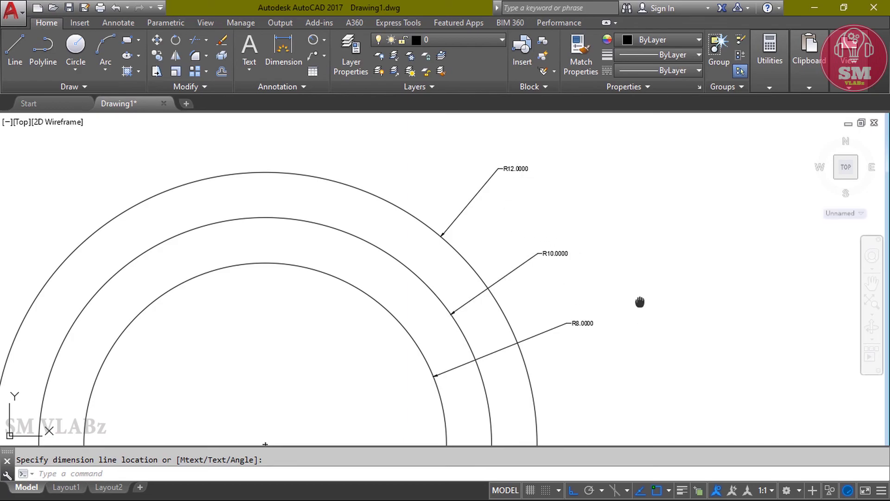
middle_drag(640, 301, 645, 215)
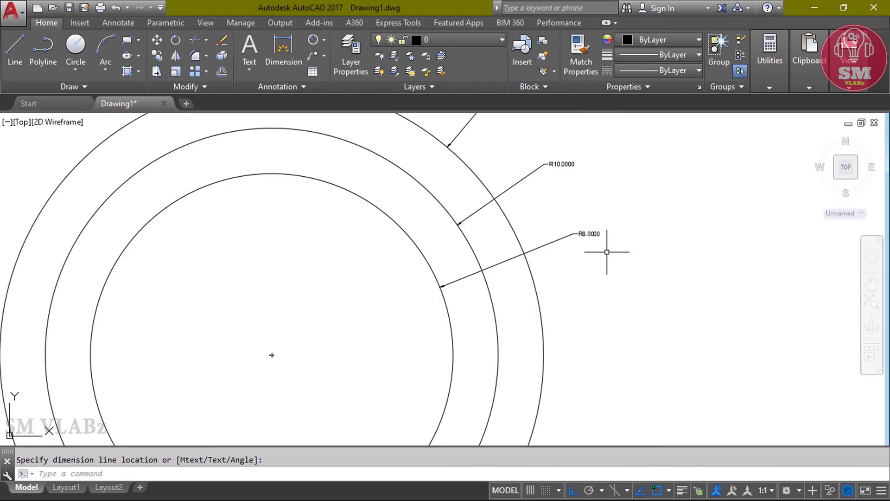
middle_click(607, 252)
middle_click(607, 251)
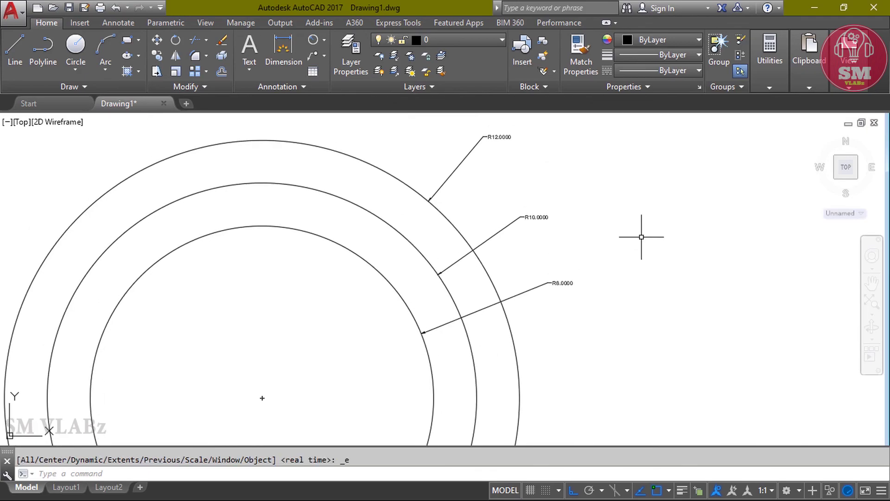